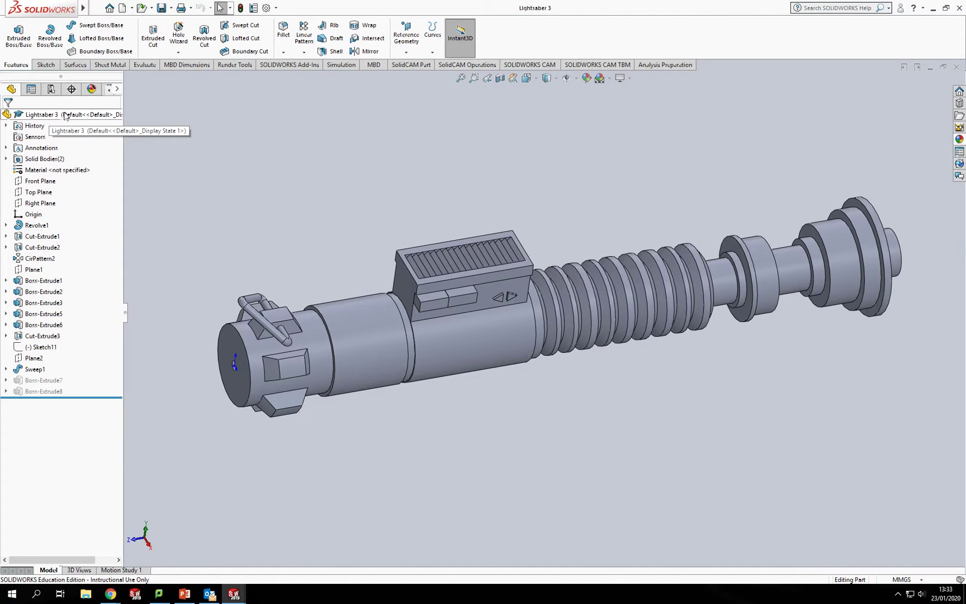
Apply the polished steel appearance from the Metal > Steel library to the entire lightsaber part
{"action": "left_click", "coordinate": [72, 115]}
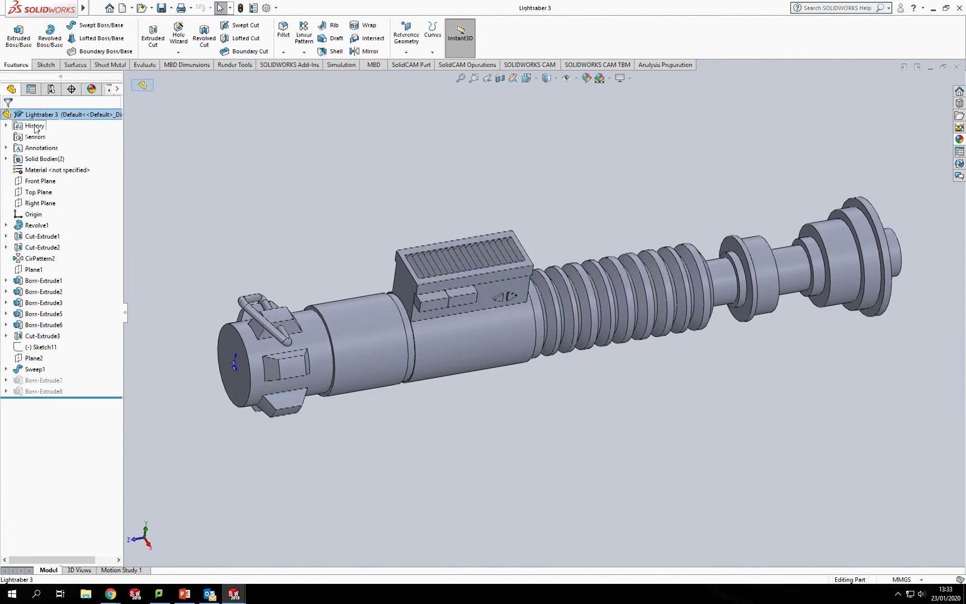
{"action": "right_click", "coordinate": [72, 116]}
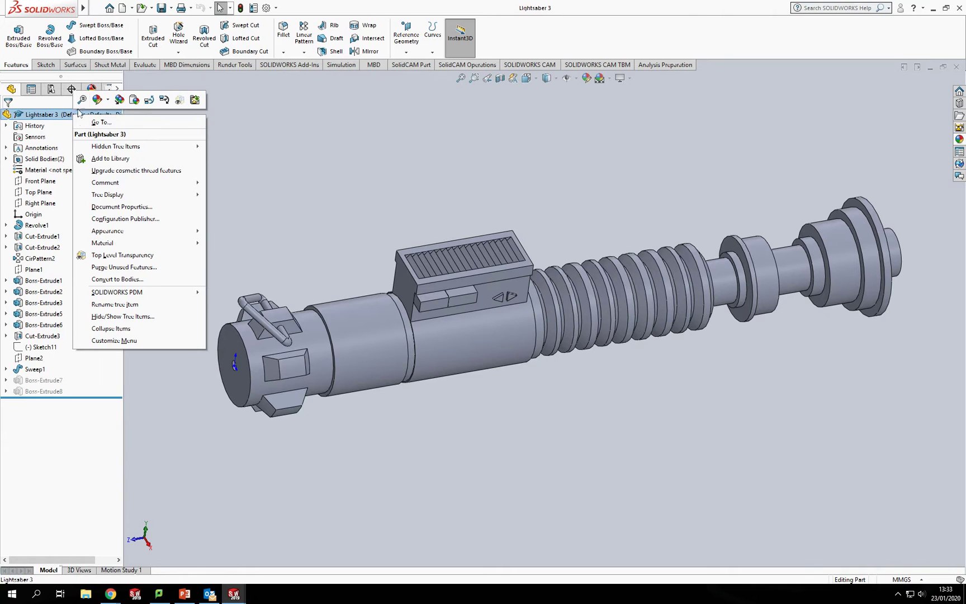
{"action": "left_click", "coordinate": [108, 101]}
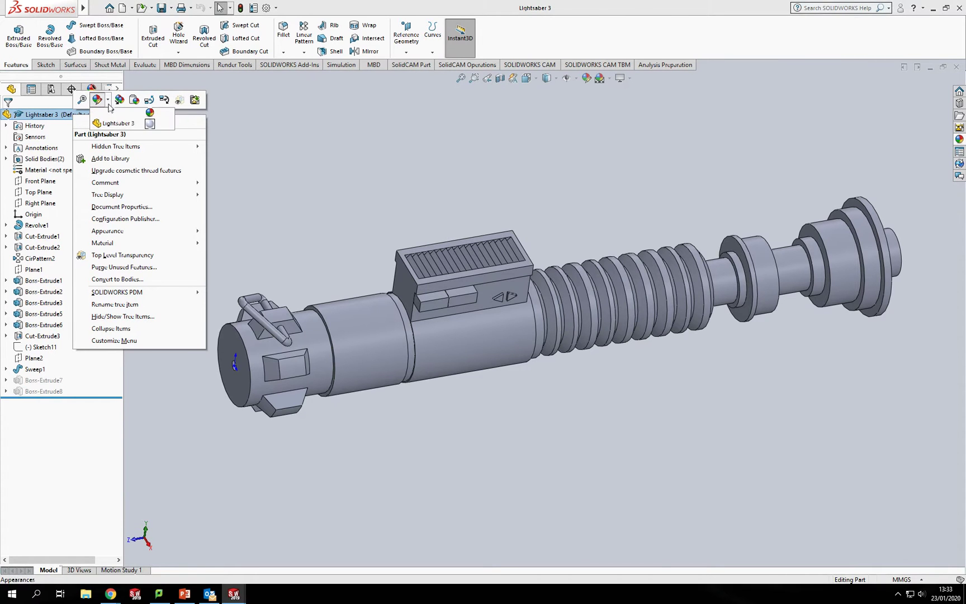
{"action": "left_click", "coordinate": [118, 124]}
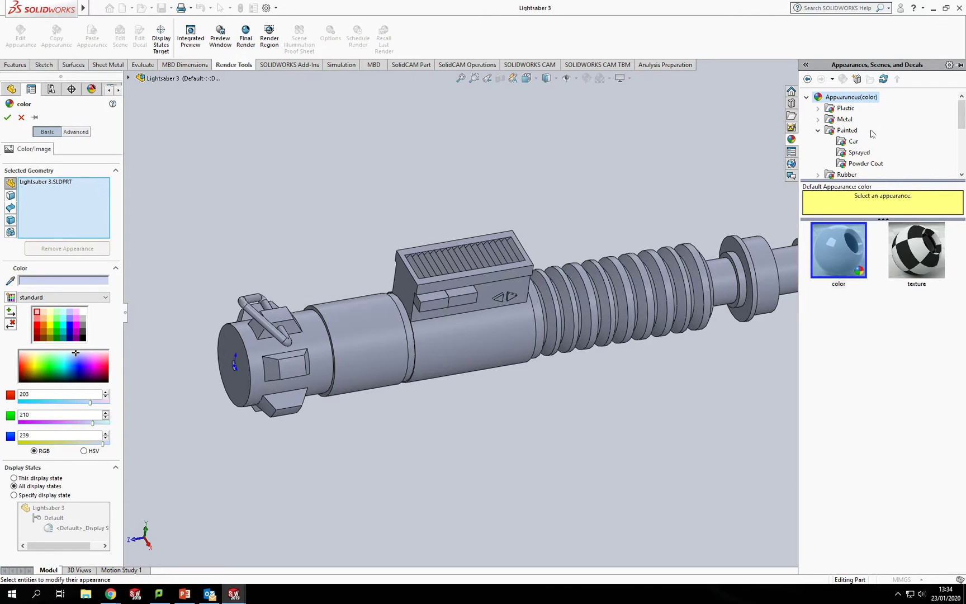
{"action": "left_click", "coordinate": [820, 131]}
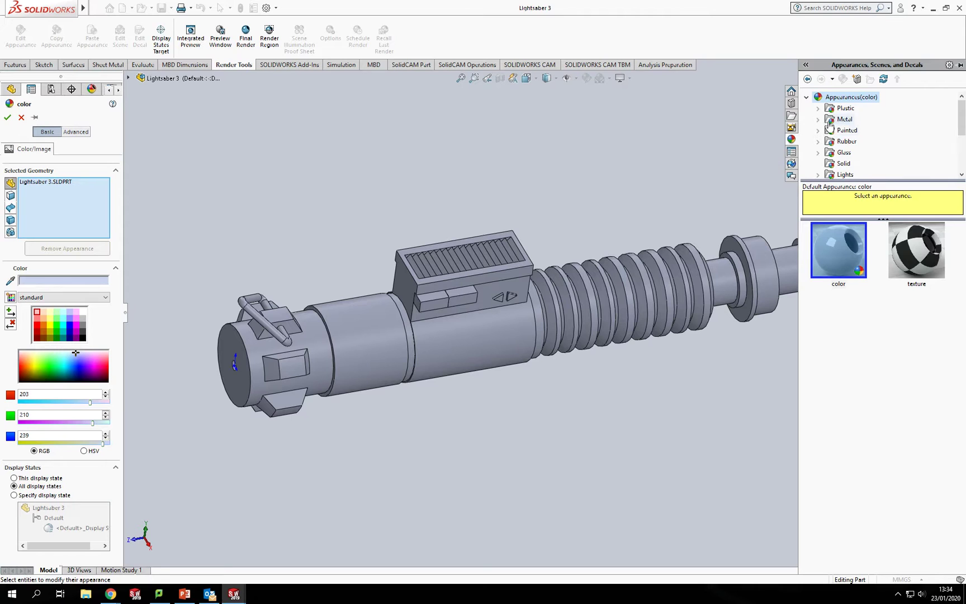
{"action": "left_click", "coordinate": [818, 119]}
{"action": "left_click", "coordinate": [855, 109]}
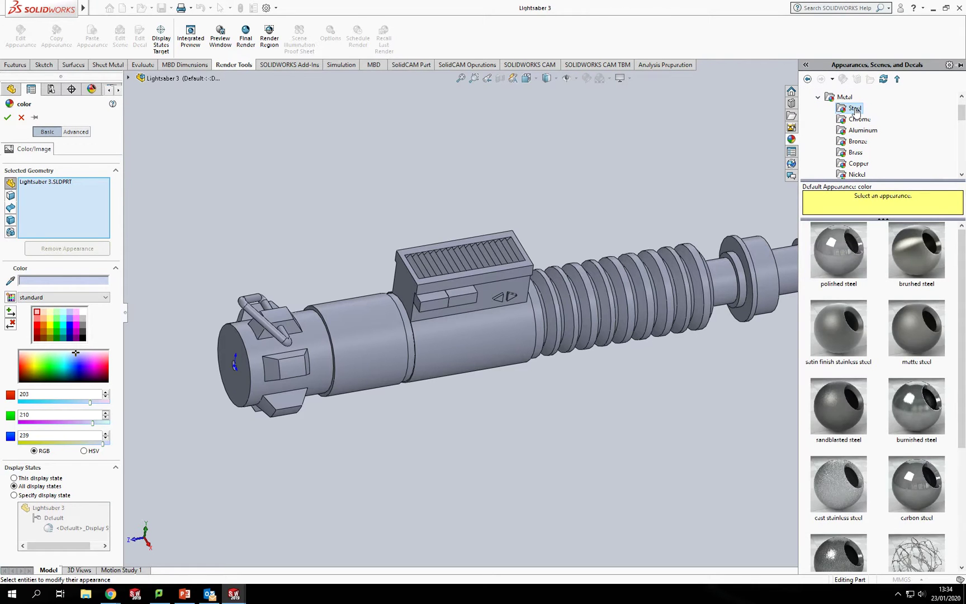
{"action": "left_click", "coordinate": [848, 271]}
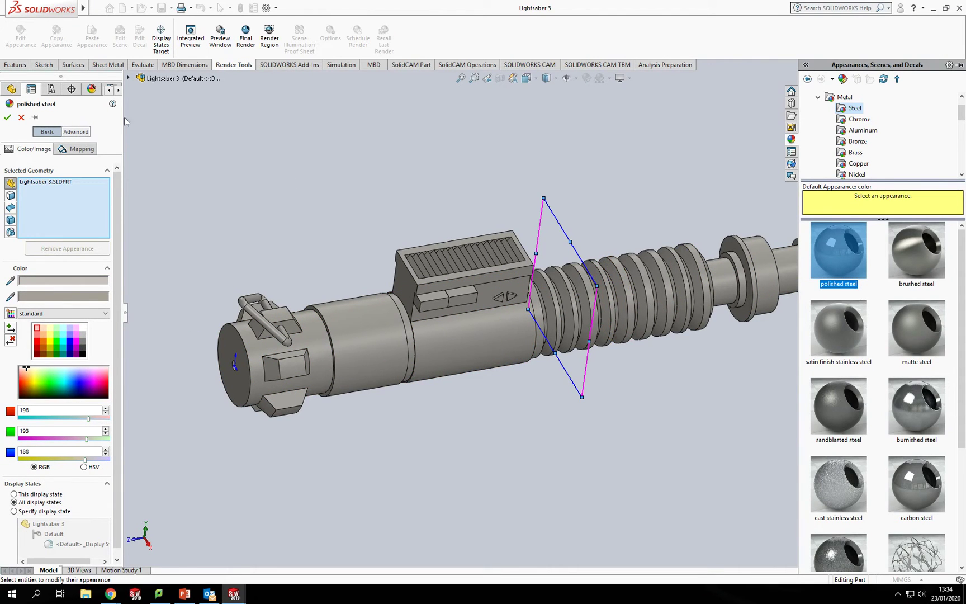
{"action": "left_click", "coordinate": [7, 118]}
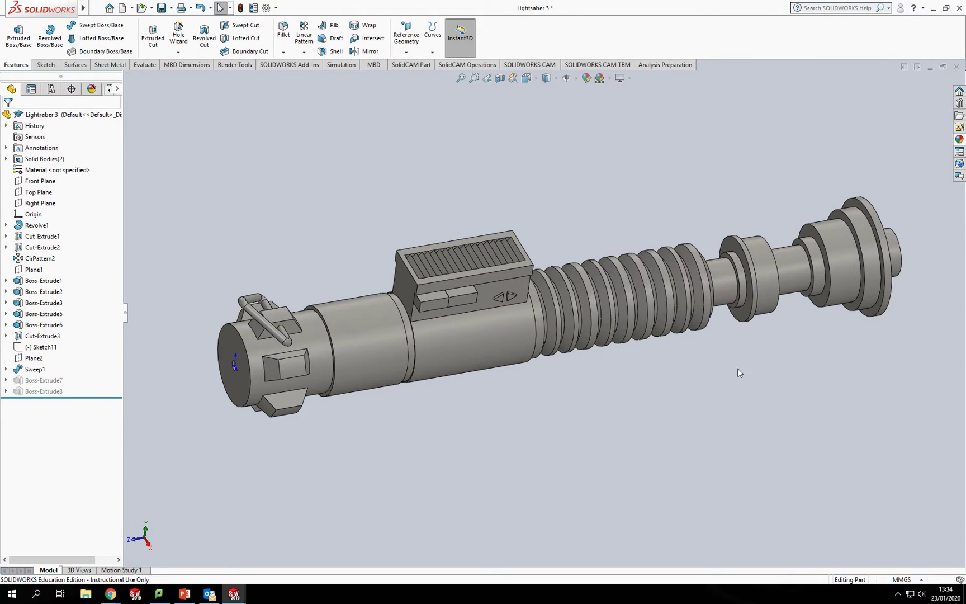
Select all the sloped groove faces of the ribbed grip, including the end band beside the main body, leaving out the rib rims
{"action": "scroll", "coordinate": [769, 350], "scroll_direction": "down", "scroll_amount": 2}
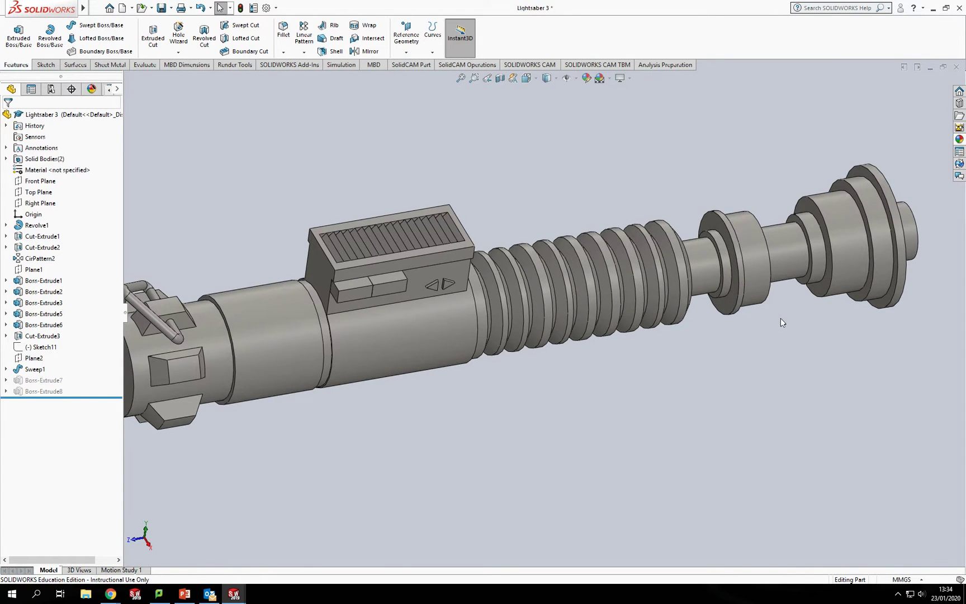
{"action": "scroll", "coordinate": [780, 319], "scroll_direction": "up", "scroll_amount": 2}
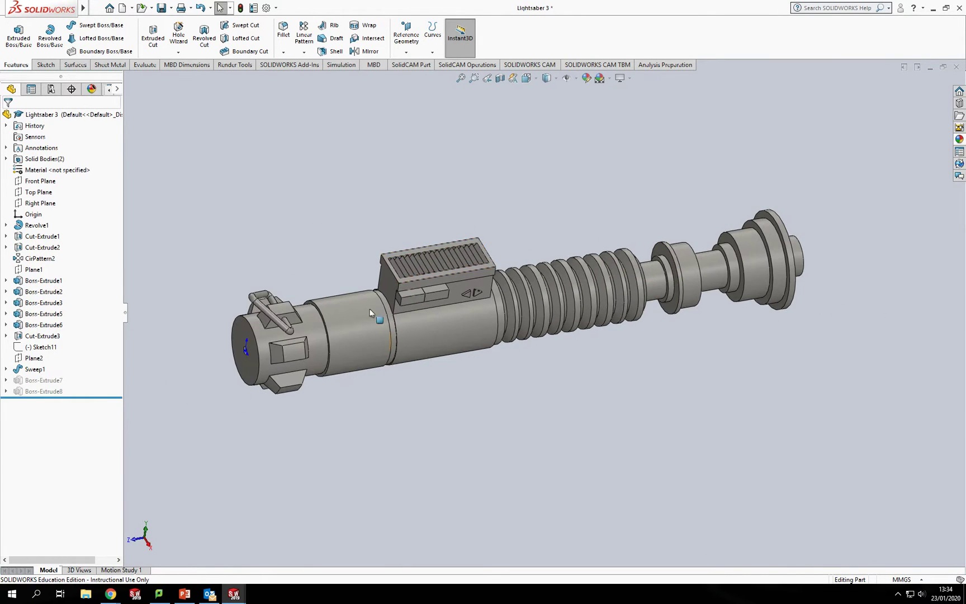
{"action": "scroll", "coordinate": [679, 327], "scroll_direction": "down", "scroll_amount": 3}
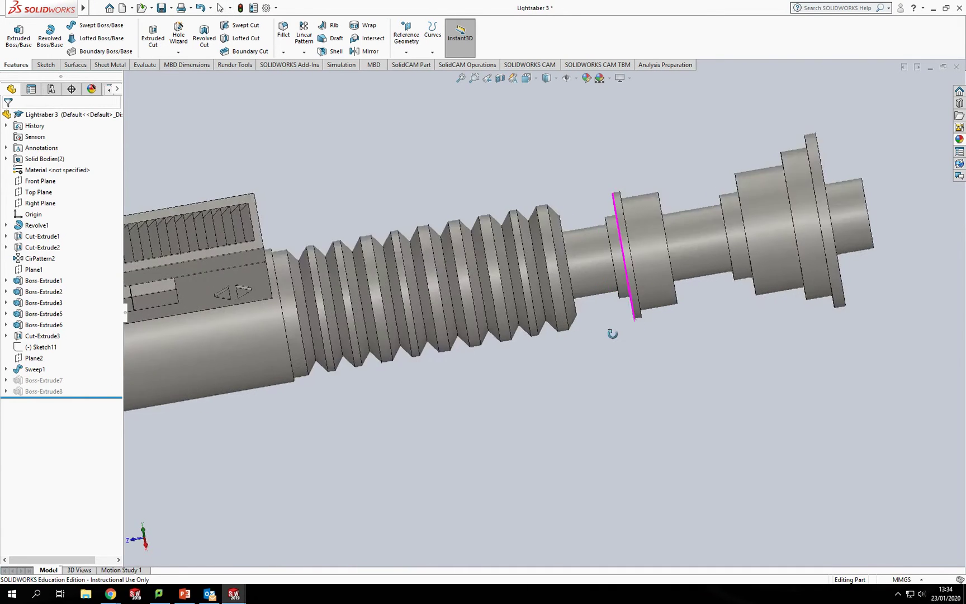
{"action": "middle_click_drag", "start_coordinate": [597, 356], "coordinate": [621, 351]}
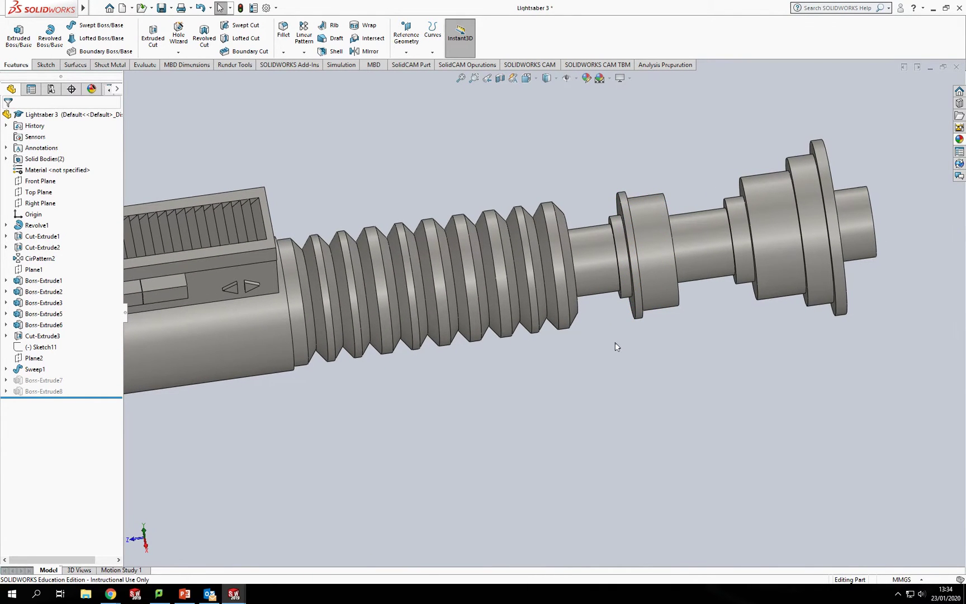
{"action": "left_click", "coordinate": [297, 282]}
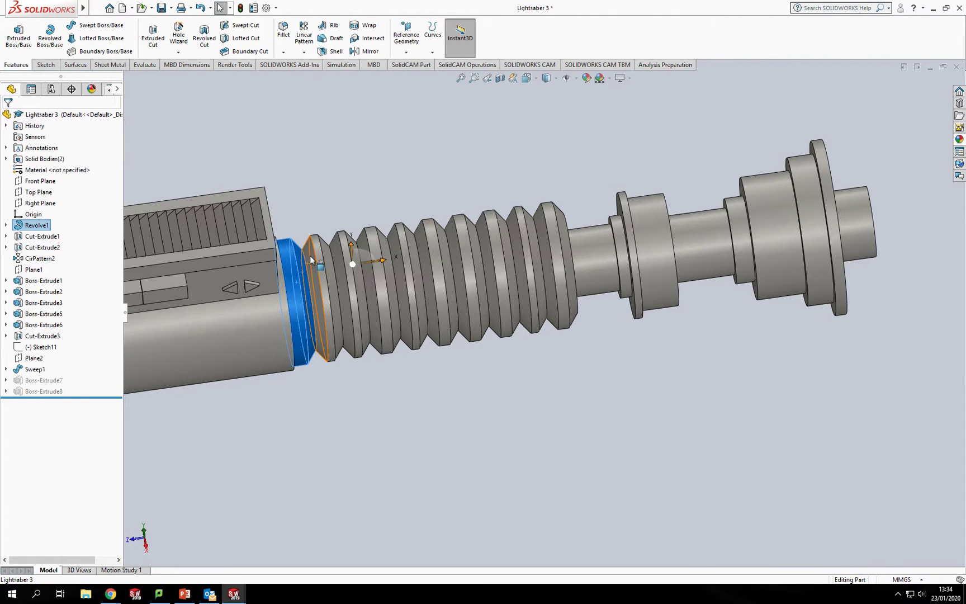
{"action": "left_click", "coordinate": [316, 263], "text": "ctrl"}
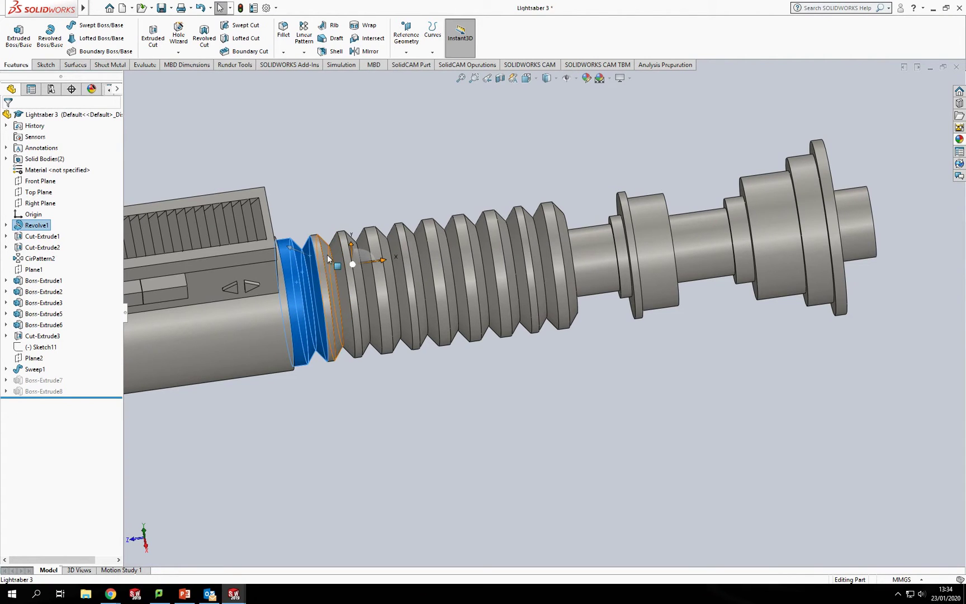
{"action": "left_click", "coordinate": [331, 253], "text": "ctrl"}
{"action": "left_click", "coordinate": [351, 245], "text": "ctrl"}
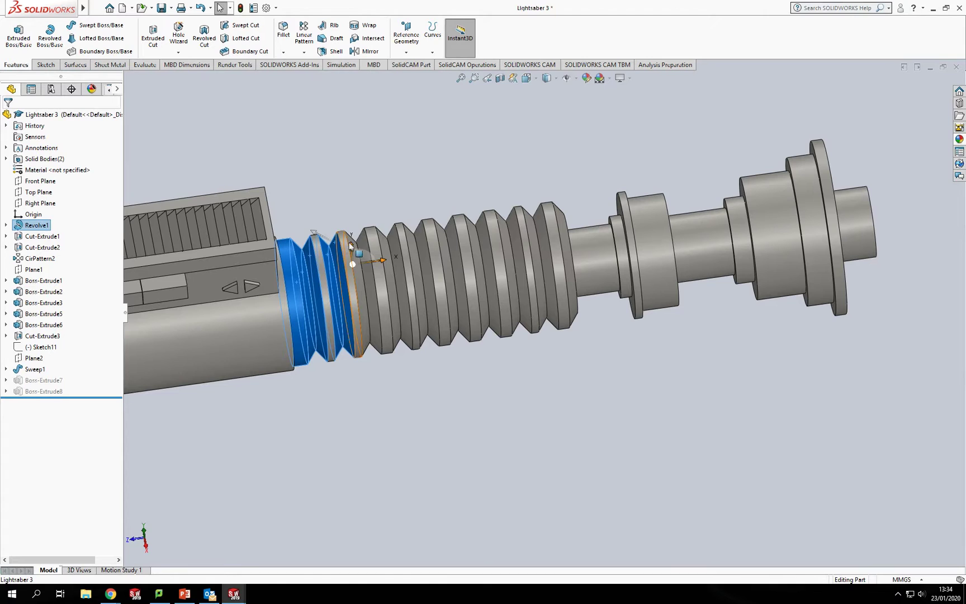
{"action": "left_click", "coordinate": [361, 281], "text": "ctrl"}
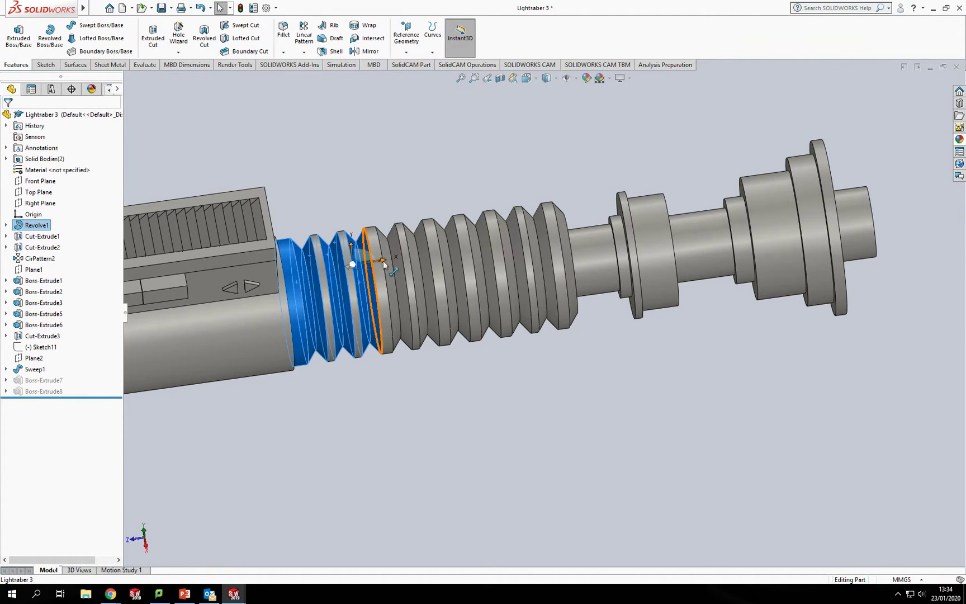
{"action": "left_click", "coordinate": [385, 266], "text": "ctrl"}
{"action": "left_click", "coordinate": [388, 269], "text": "ctrl"}
{"action": "left_click", "coordinate": [394, 240], "text": "ctrl"}
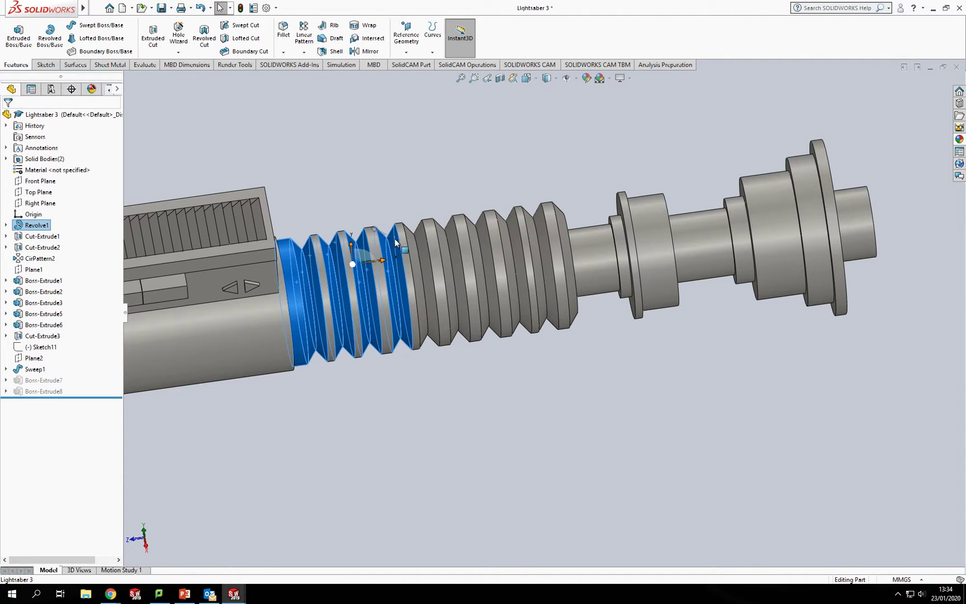
{"action": "left_click", "coordinate": [413, 241], "text": "ctrl"}
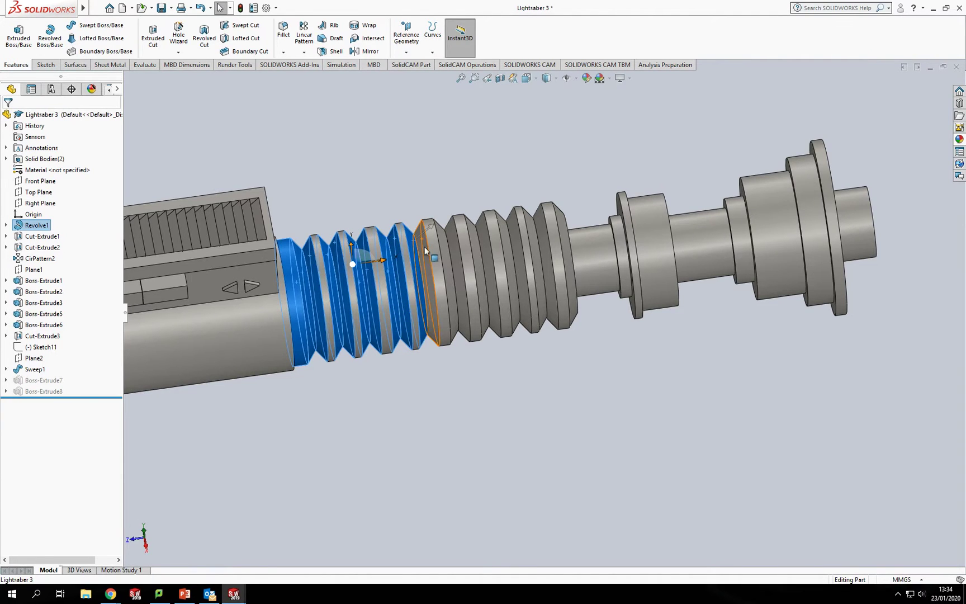
{"action": "left_click", "coordinate": [429, 247], "text": "ctrl"}
{"action": "left_click", "coordinate": [445, 249], "text": "ctrl"}
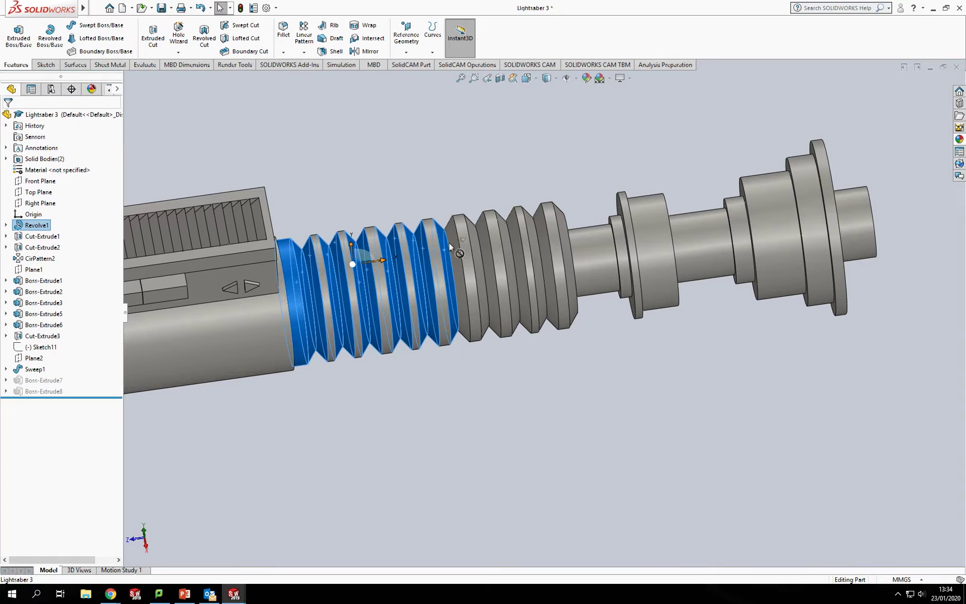
{"action": "left_click", "coordinate": [462, 246], "text": "ctrl"}
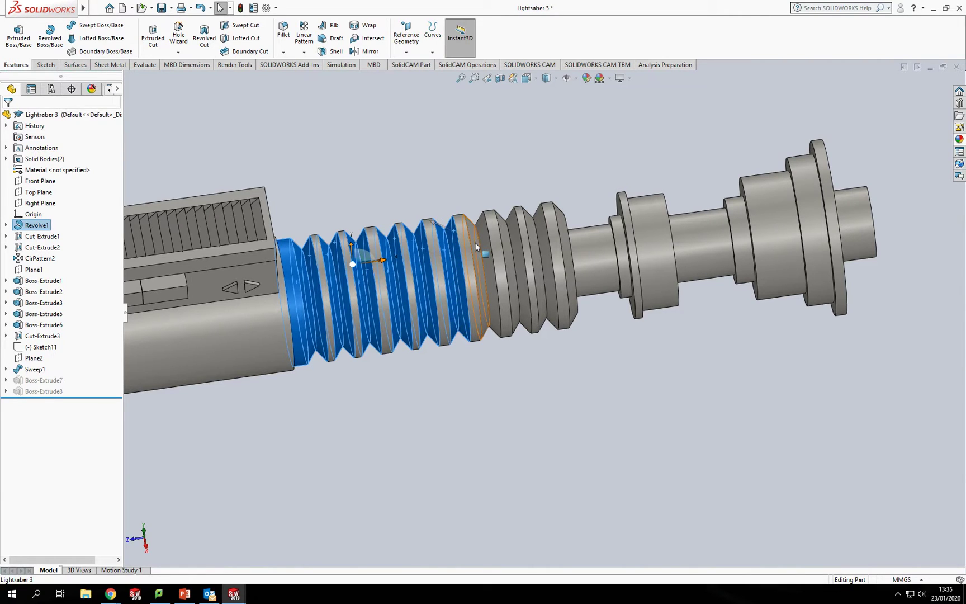
{"action": "left_click", "coordinate": [475, 243], "text": "ctrl"}
{"action": "left_click", "coordinate": [490, 233], "text": "ctrl"}
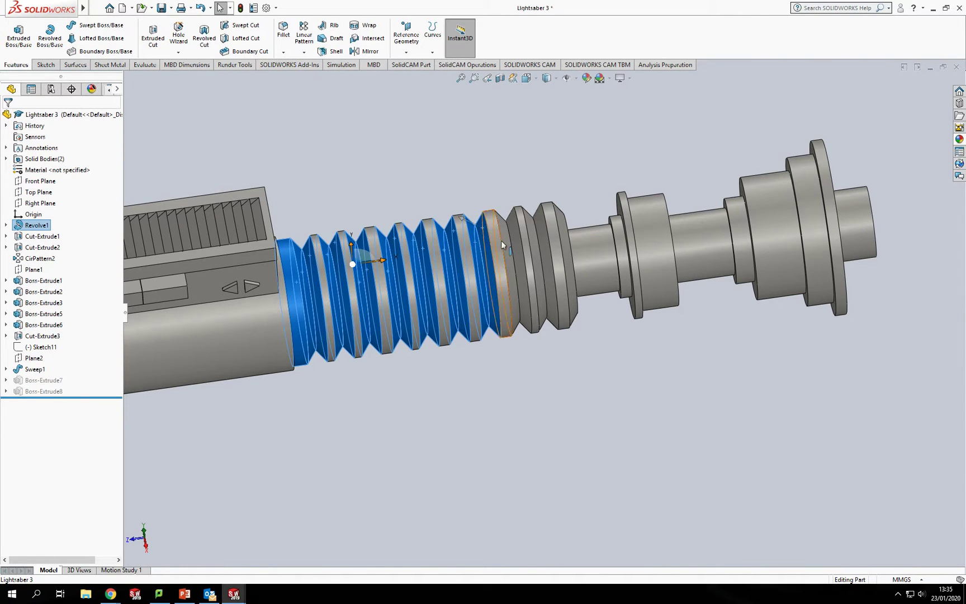
{"action": "left_click", "coordinate": [509, 239], "text": "ctrl"}
{"action": "left_click", "coordinate": [517, 229], "text": "ctrl"}
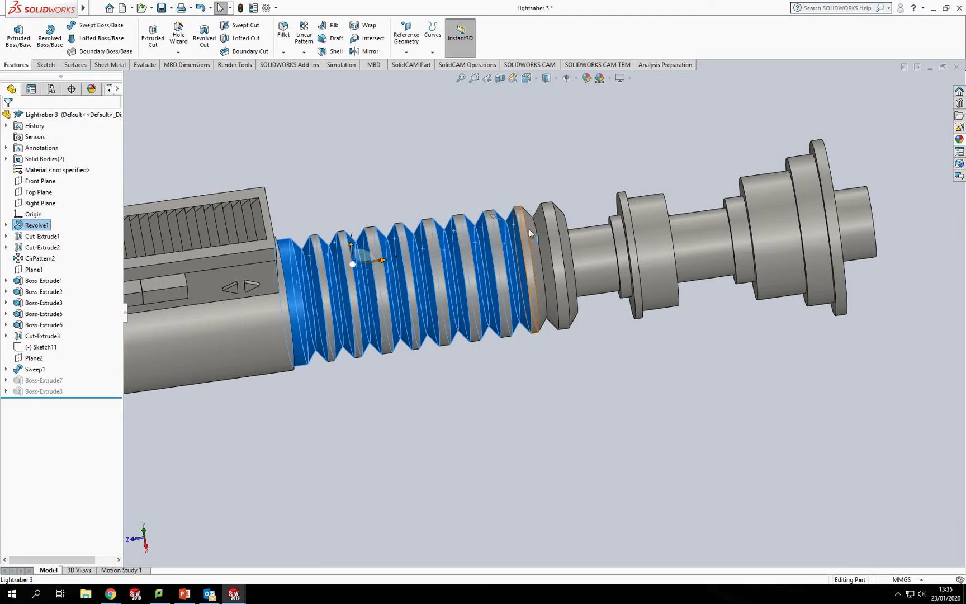
{"action": "left_click", "coordinate": [533, 231], "text": "ctrl"}
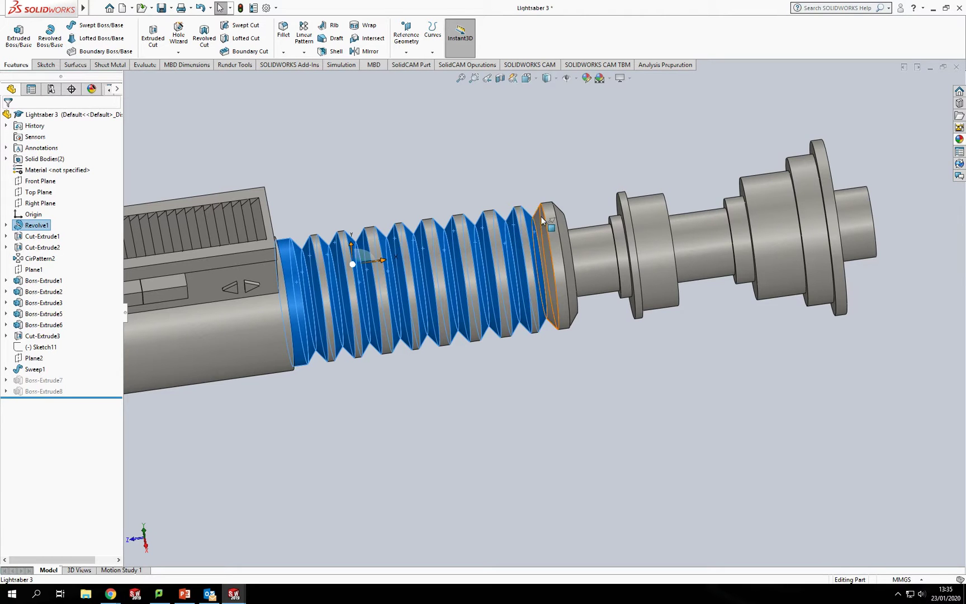
{"action": "left_click", "coordinate": [541, 218], "text": "ctrl"}
{"action": "left_click", "coordinate": [559, 229], "text": "ctrl"}
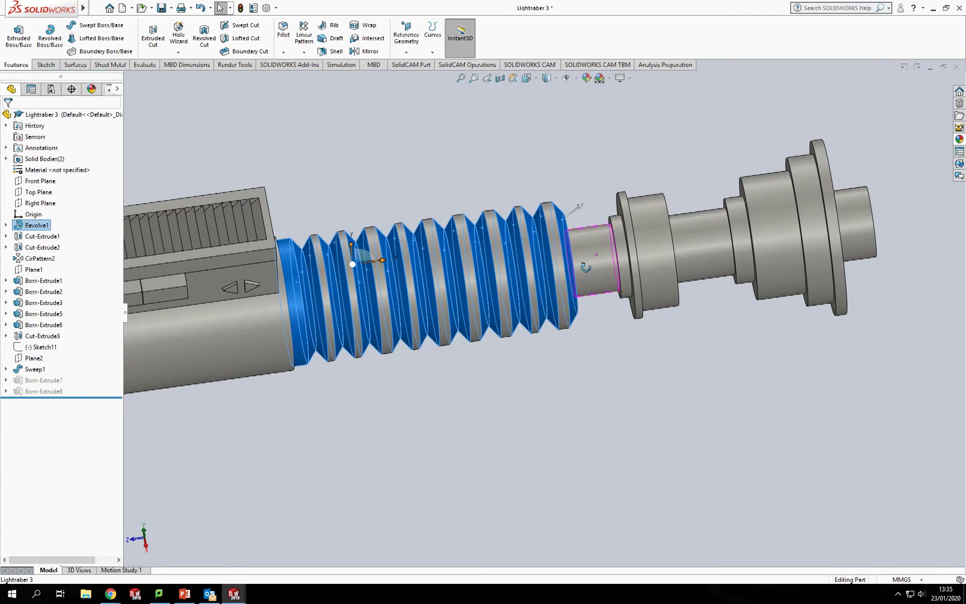
Add the narrow neck behind the ribbed grip and the small collar face beside it to the face selection
{"action": "middle_click_drag", "start_coordinate": [559, 228], "coordinate": [583, 219]}
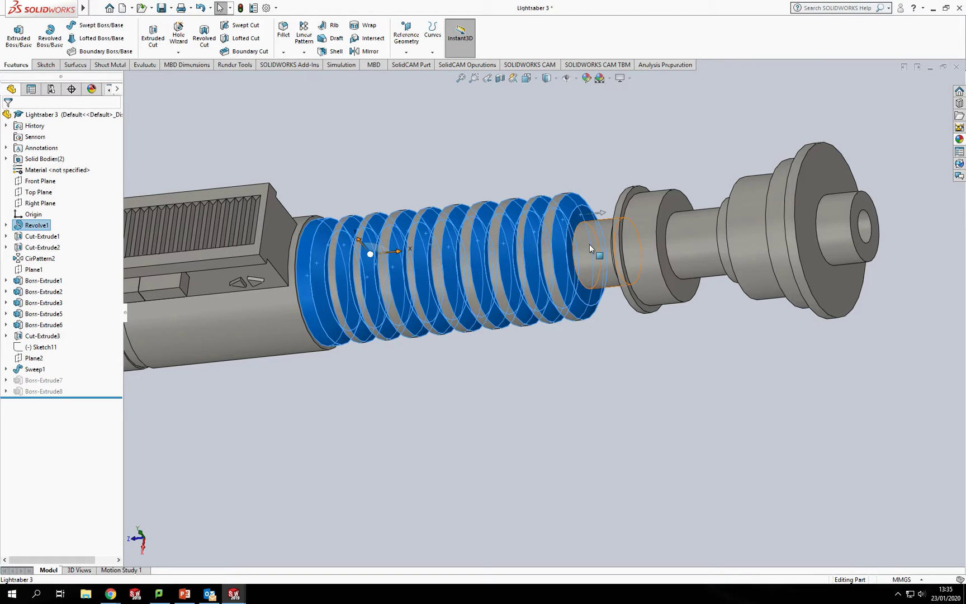
{"action": "left_click", "coordinate": [590, 246], "text": "ctrl"}
{"action": "mouse_move", "coordinate": [591, 245]}
{"action": "middle_mouse_down"}
{"action": "mouse_move", "coordinate": [609, 239]}
{"action": "mouse_move", "coordinate": [596, 232]}
{"action": "middle_mouse_up"}
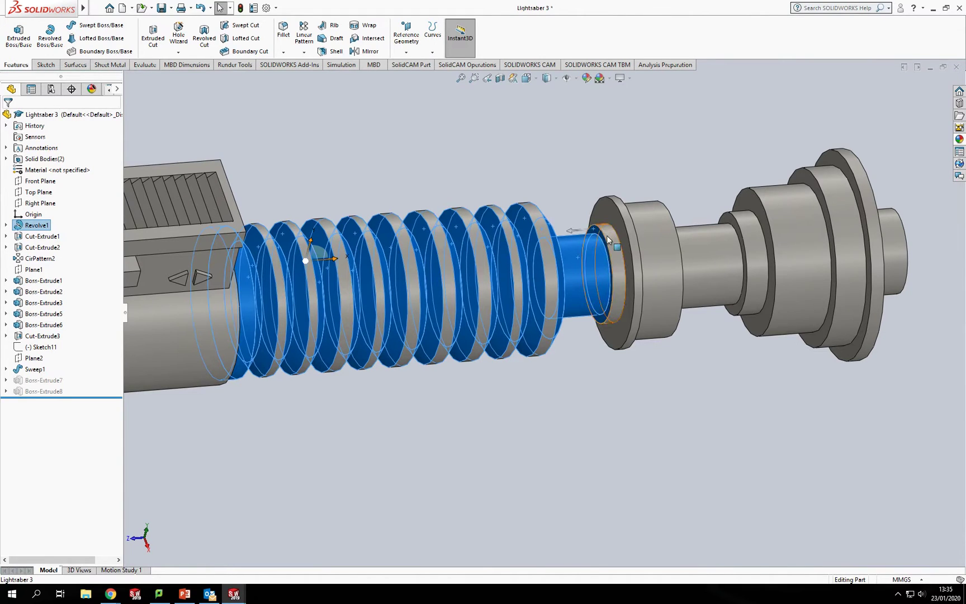
{"action": "left_click", "coordinate": [597, 238], "text": "ctrl"}
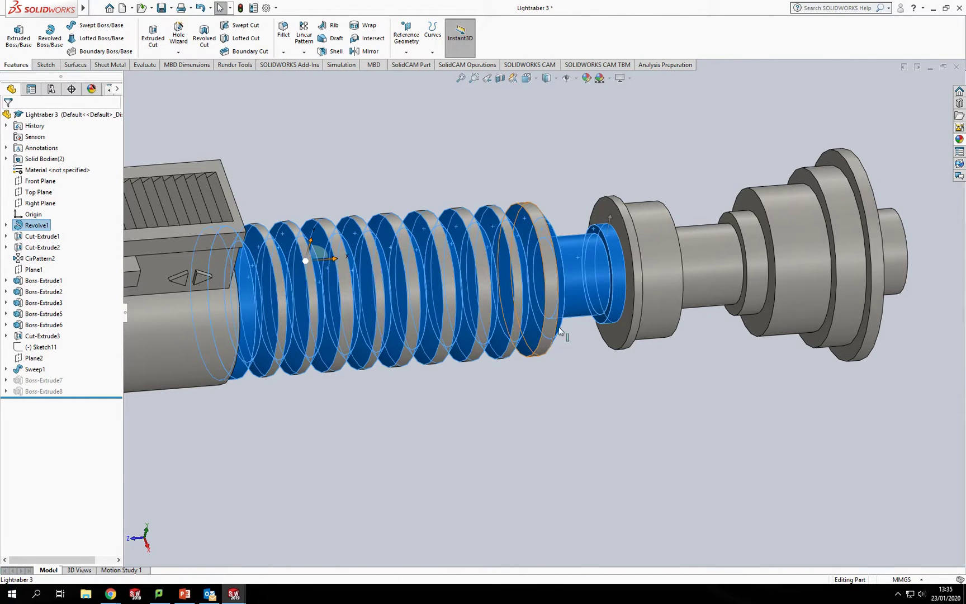
Apply the black spray paint appearance from the Painted > Sprayed library to the selected grip and neck faces only
{"action": "right_click", "coordinate": [587, 267]}
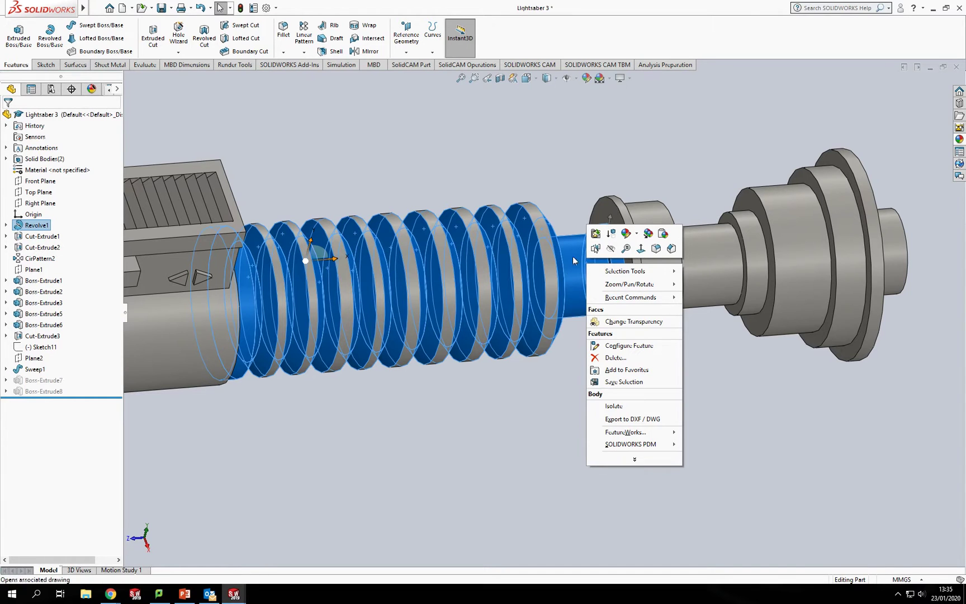
{"action": "left_click", "coordinate": [630, 236]}
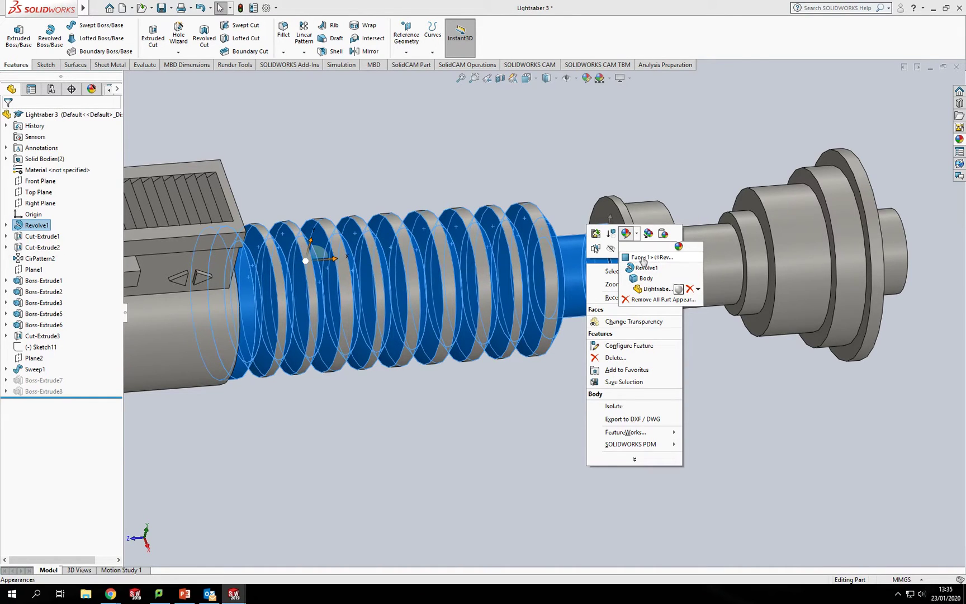
{"action": "left_click", "coordinate": [643, 259]}
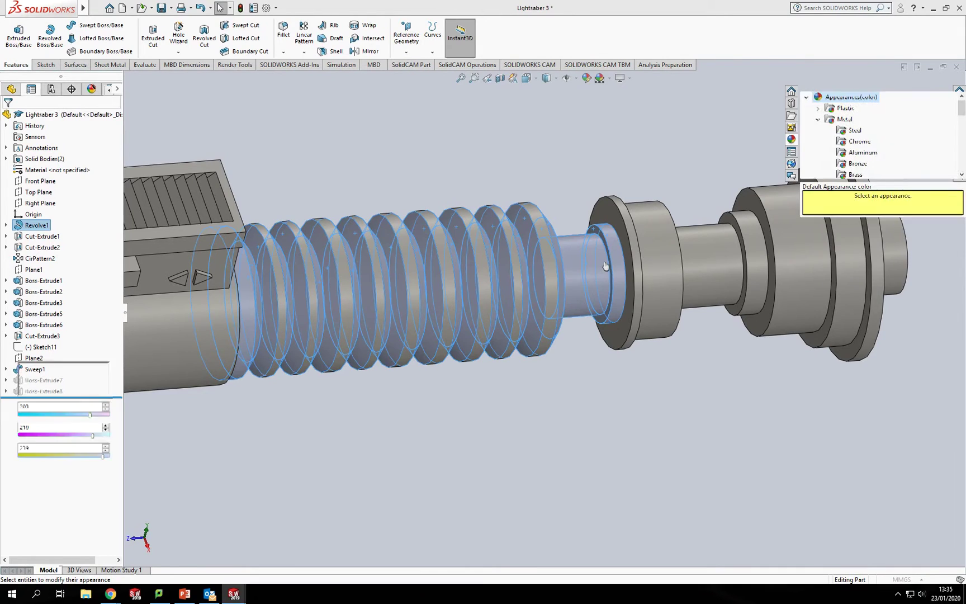
{"action": "left_click", "coordinate": [818, 120]}
{"action": "double_click", "coordinate": [836, 132]}
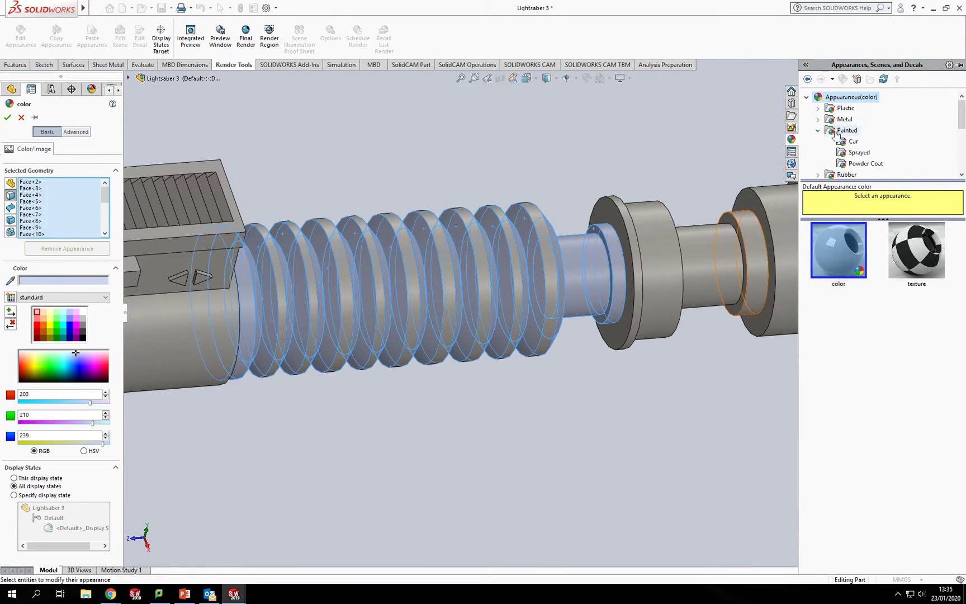
{"action": "left_click", "coordinate": [858, 153]}
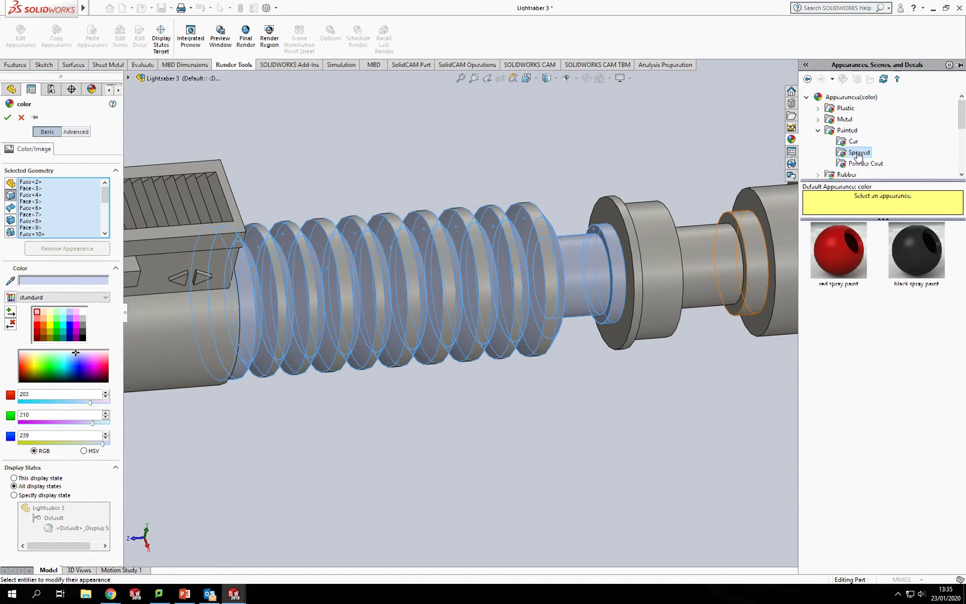
{"action": "double_click", "coordinate": [926, 258]}
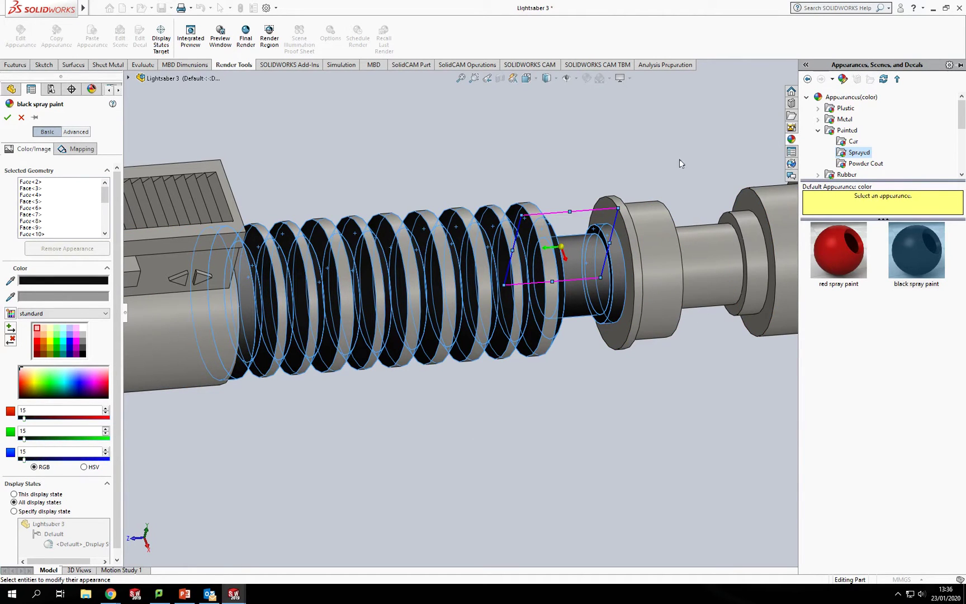
{"action": "left_click", "coordinate": [7, 117]}
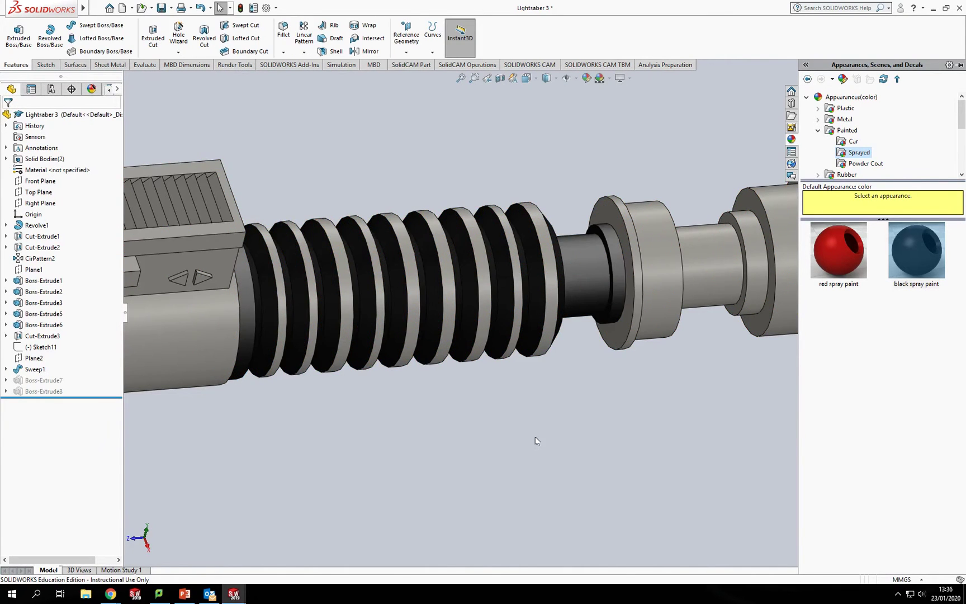
{"action": "middle_click_drag", "start_coordinate": [582, 441], "coordinate": [569, 432]}
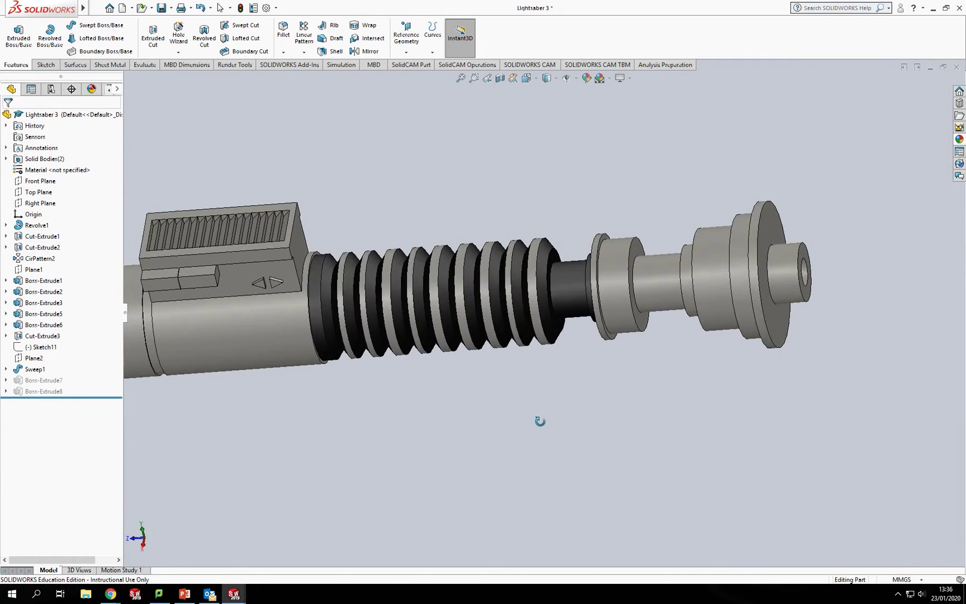
Select the narrow front side face and the top rim face of the control box's grille frame
{"action": "middle_click_drag", "start_coordinate": [540, 421], "coordinate": [492, 421]}
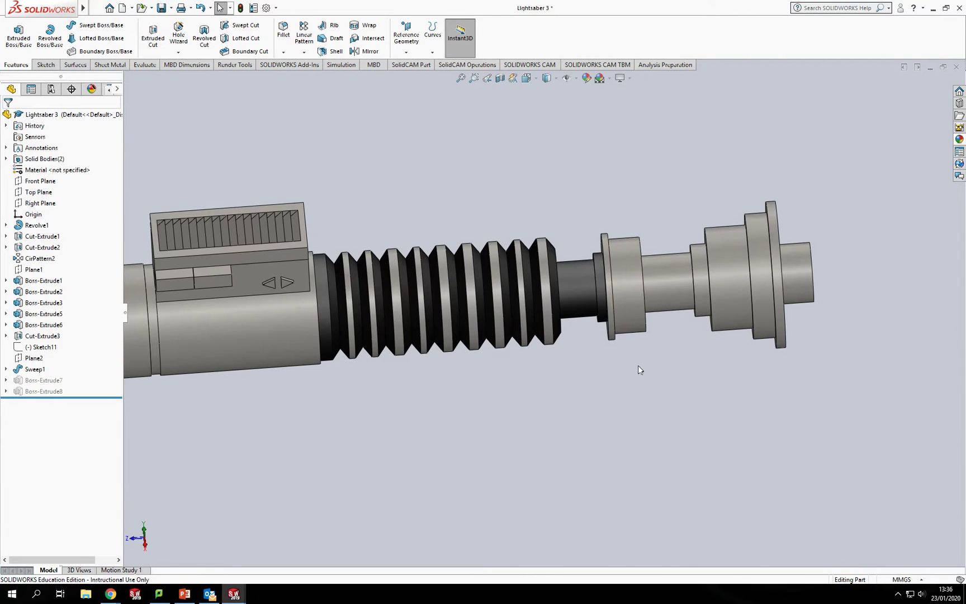
{"action": "left_click", "coordinate": [186, 261]}
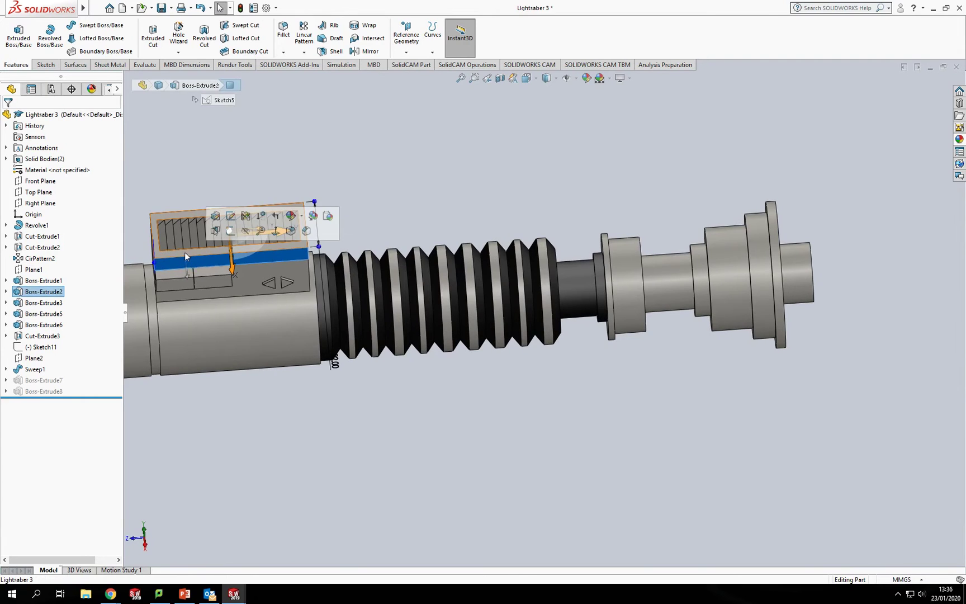
{"action": "left_click", "coordinate": [185, 253], "text": "ctrl"}
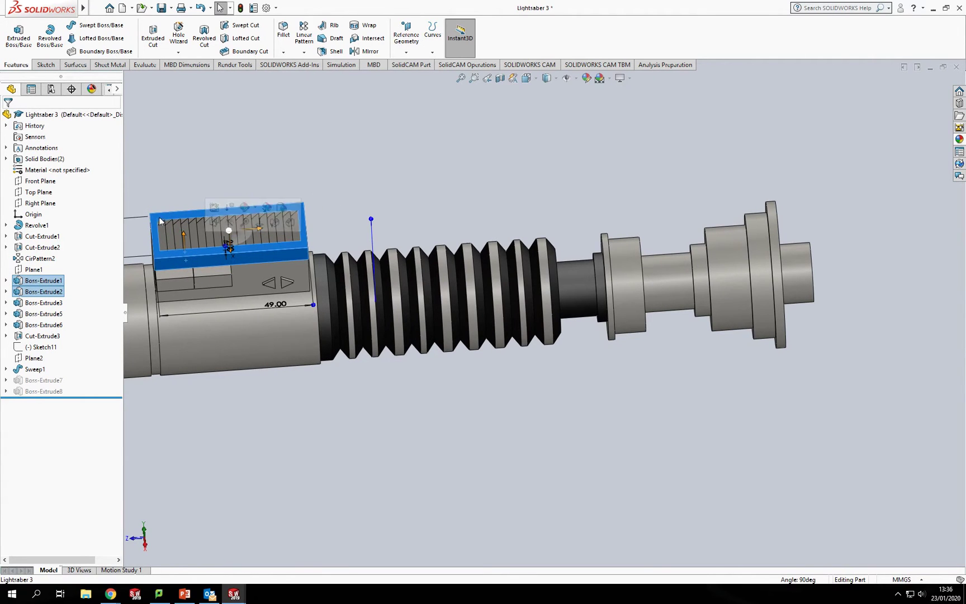
Add the grille's inner end wall beside the grip and the same-facing slope of every ridge to the face selection
{"action": "middle_click_drag", "start_coordinate": [453, 190], "coordinate": [290, 403]}
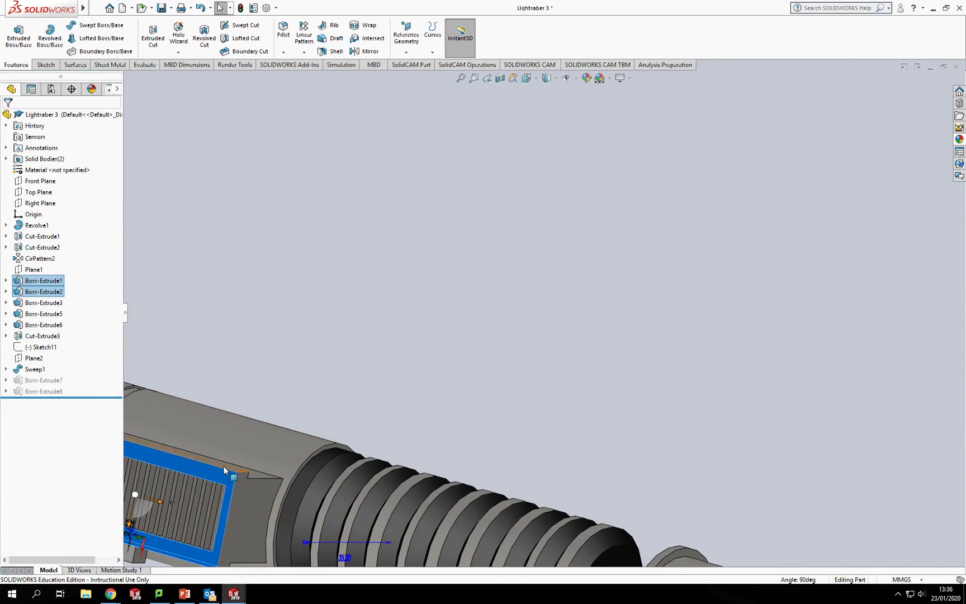
{"action": "middle_click_drag", "start_coordinate": [223, 466], "coordinate": [347, 418]}
{"action": "scroll", "coordinate": [347, 418], "scroll_direction": "down", "scroll_amount": 2}
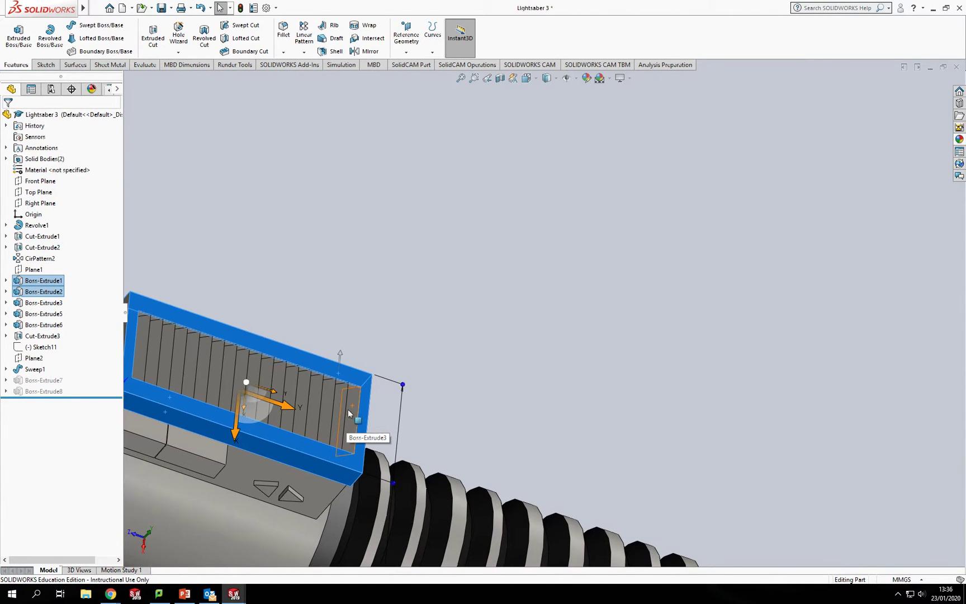
{"action": "left_click", "coordinate": [348, 411]}
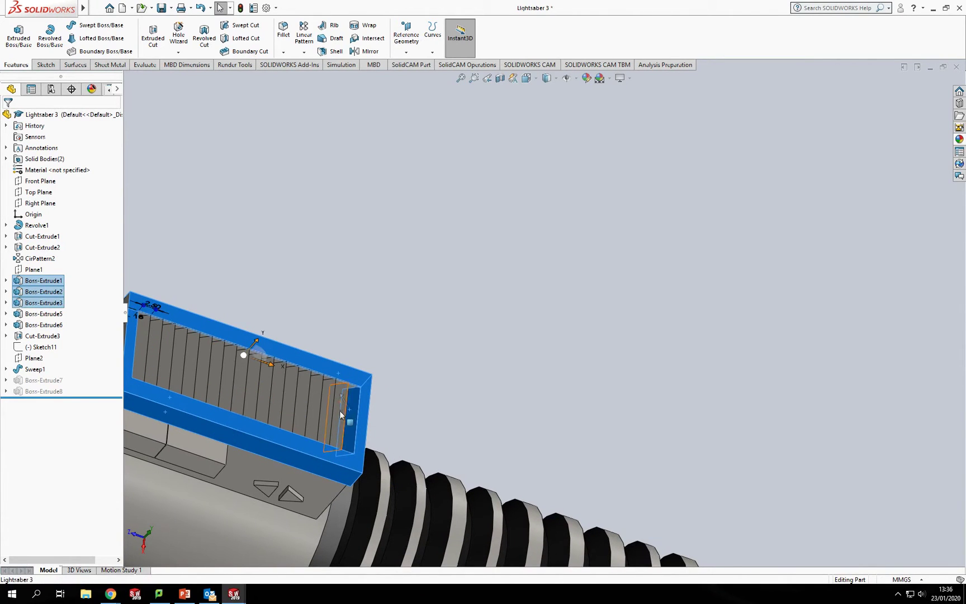
{"action": "left_click_drag", "start_coordinate": [329, 398], "coordinate": [156, 373]}
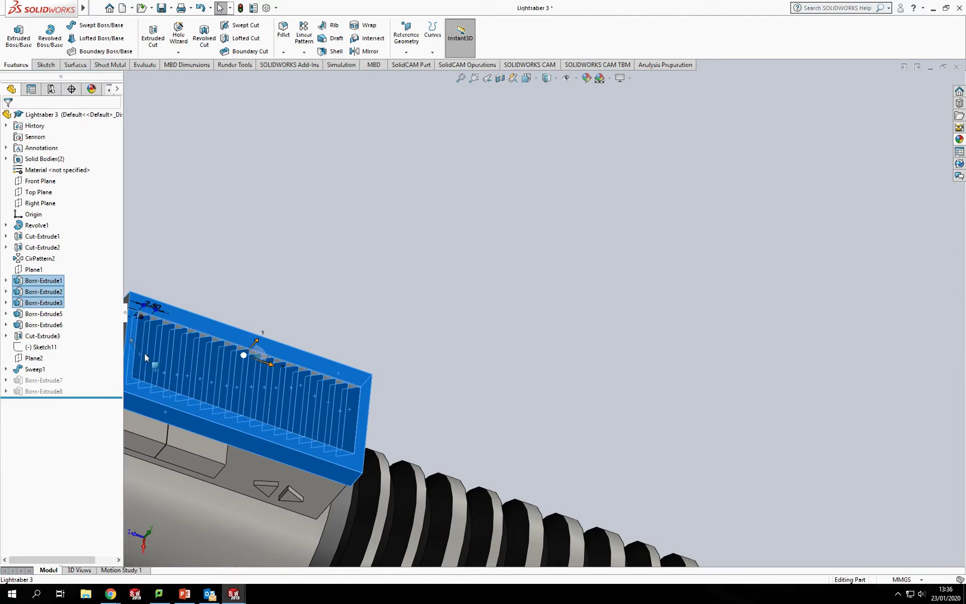
Add the other inner end wall, the opposite slope of every ridge and the small triangular faces along one inner side of the frame
{"action": "middle_click_drag", "start_coordinate": [328, 303], "coordinate": [261, 236]}
{"action": "scroll", "coordinate": [193, 361], "scroll_direction": "up", "scroll_amount": 3}
{"action": "middle_click_drag", "start_coordinate": [140, 324], "coordinate": [248, 340], "text": "ctrl"}
{"action": "scroll", "coordinate": [265, 350], "scroll_direction": "down", "scroll_amount": 4}
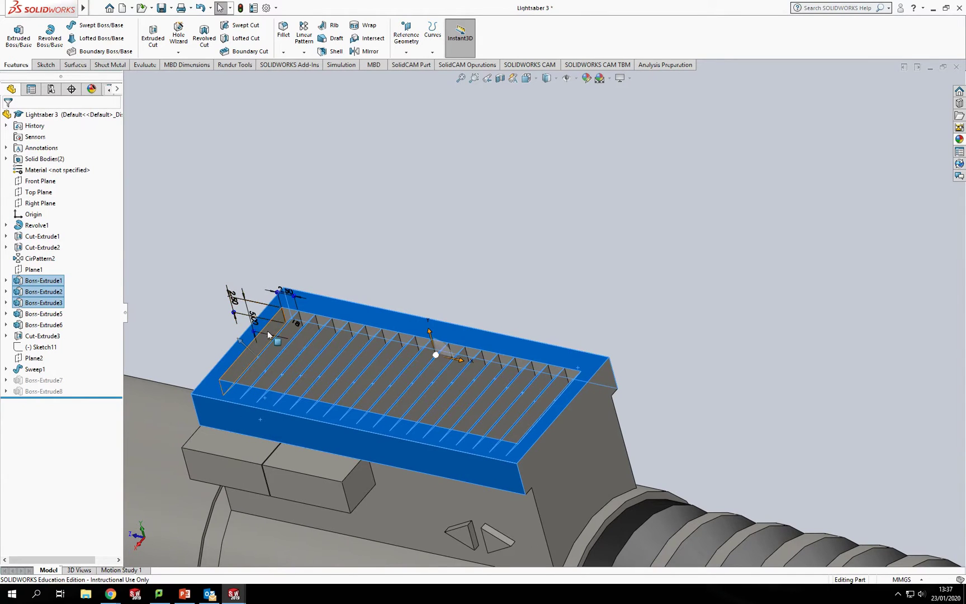
{"action": "left_click", "coordinate": [268, 334]}
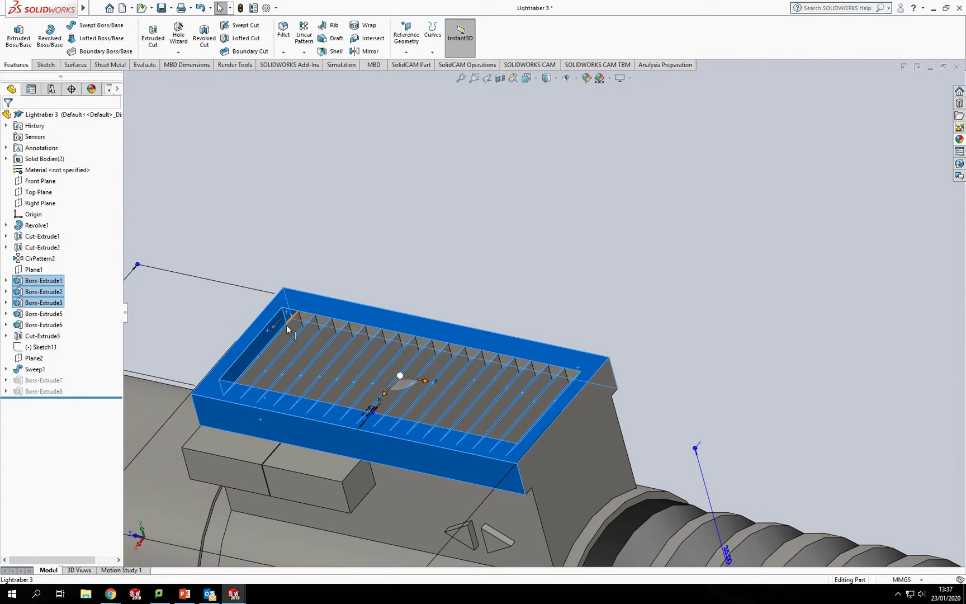
{"action": "left_click", "coordinate": [289, 327]}
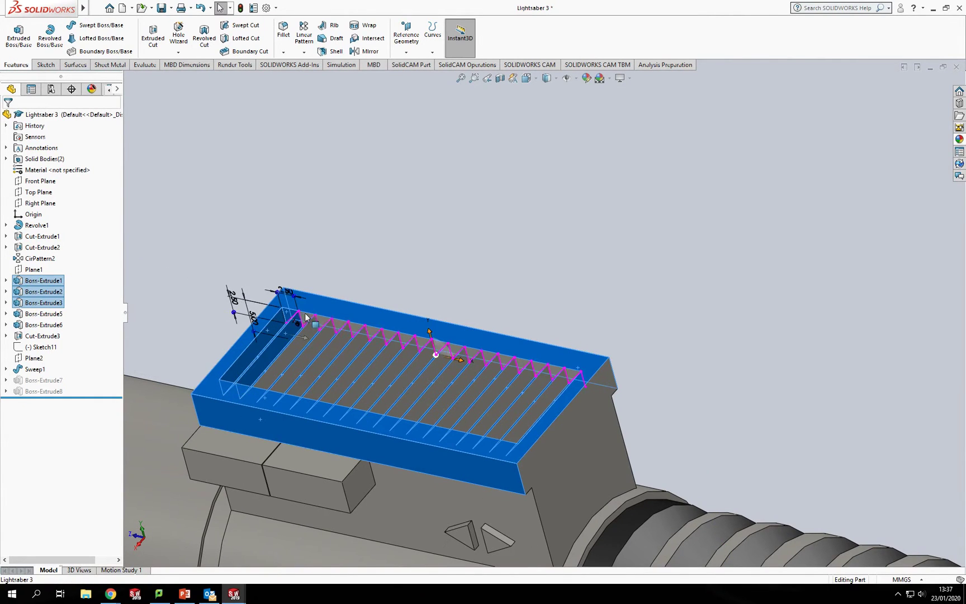
{"action": "left_click", "coordinate": [327, 342]}
{"action": "left_click", "coordinate": [312, 346]}
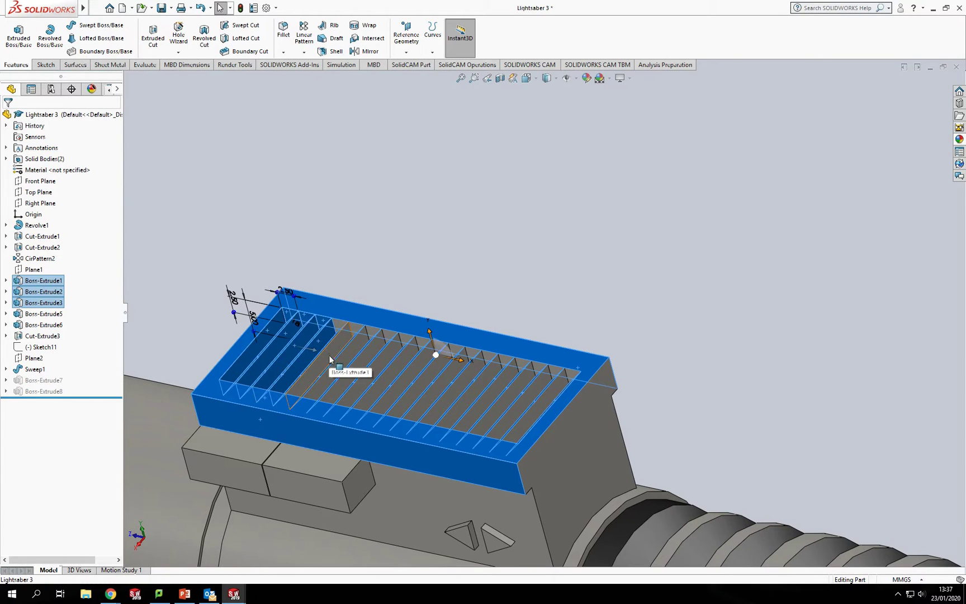
{"action": "left_click", "coordinate": [363, 332]}
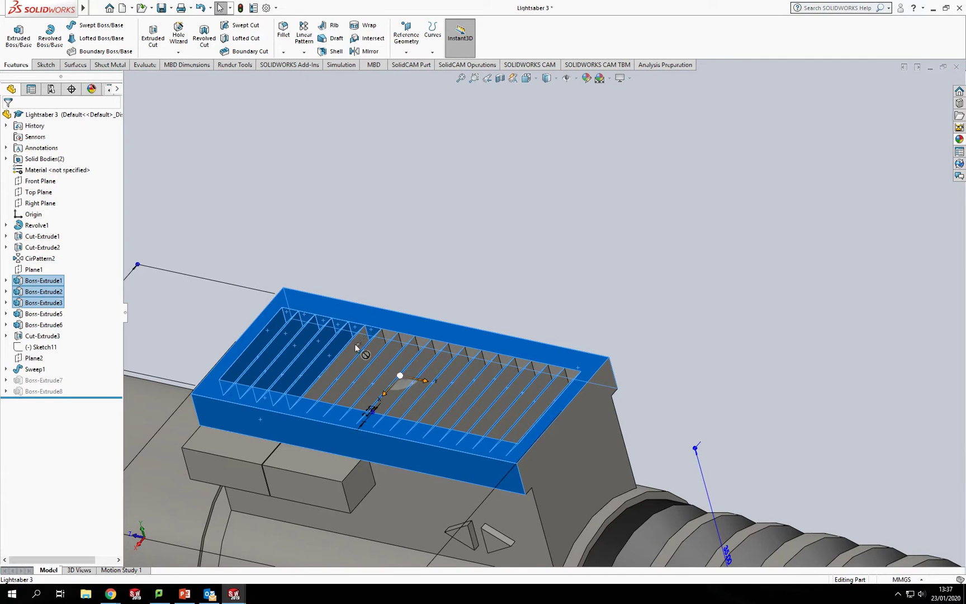
{"action": "left_click", "coordinate": [344, 365]}
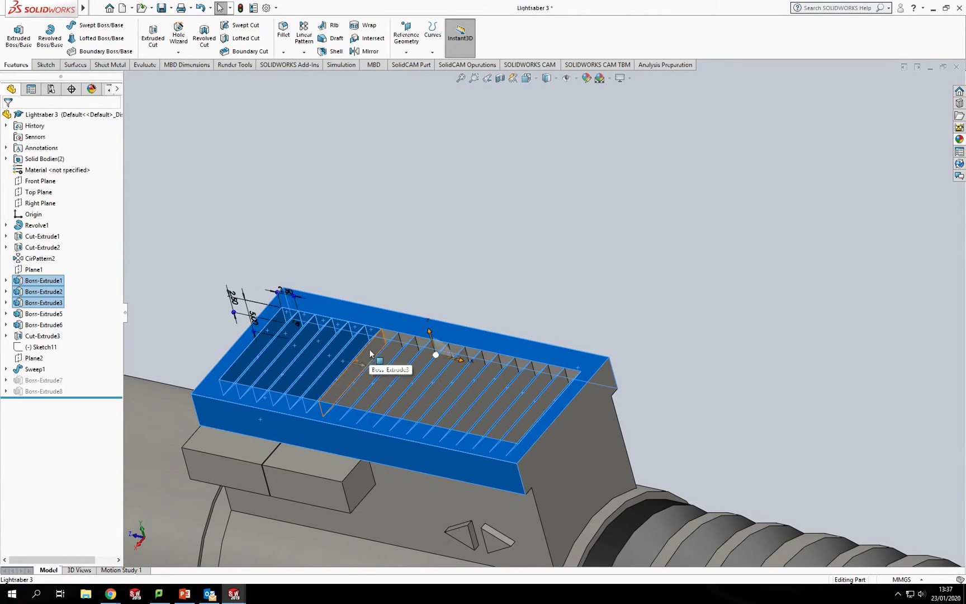
{"action": "left_click", "coordinate": [387, 340]}
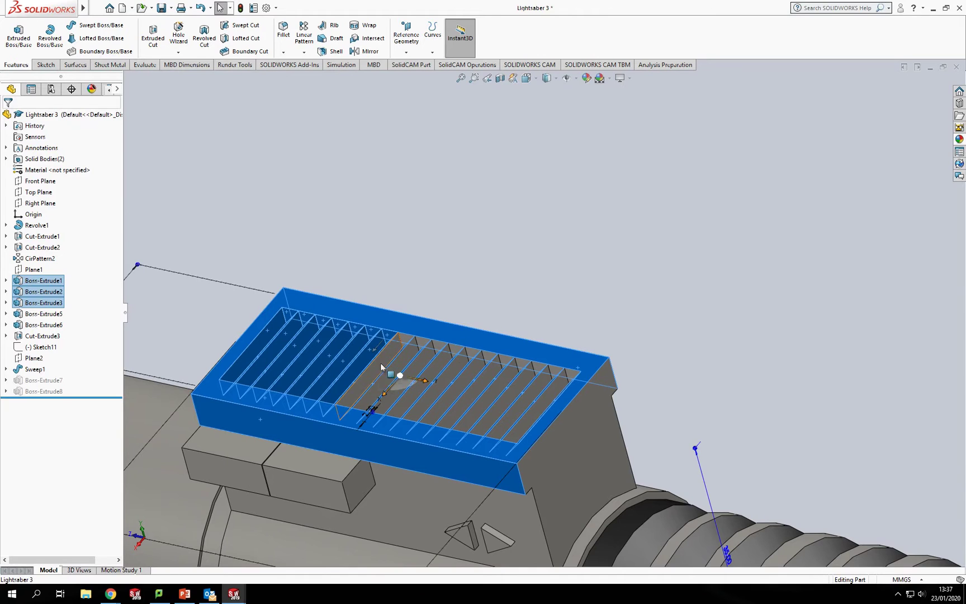
{"action": "left_click", "coordinate": [398, 373]}
{"action": "mouse_move", "coordinate": [406, 342]}
{"action": "left_mouse_down"}
{"action": "mouse_move", "coordinate": [399, 382]}
{"action": "mouse_move", "coordinate": [417, 349]}
{"action": "mouse_move", "coordinate": [423, 355]}
{"action": "mouse_move", "coordinate": [435, 346]}
{"action": "mouse_move", "coordinate": [447, 361]}
{"action": "mouse_move", "coordinate": [431, 374]}
{"action": "mouse_move", "coordinate": [436, 353]}
{"action": "left_mouse_up"}
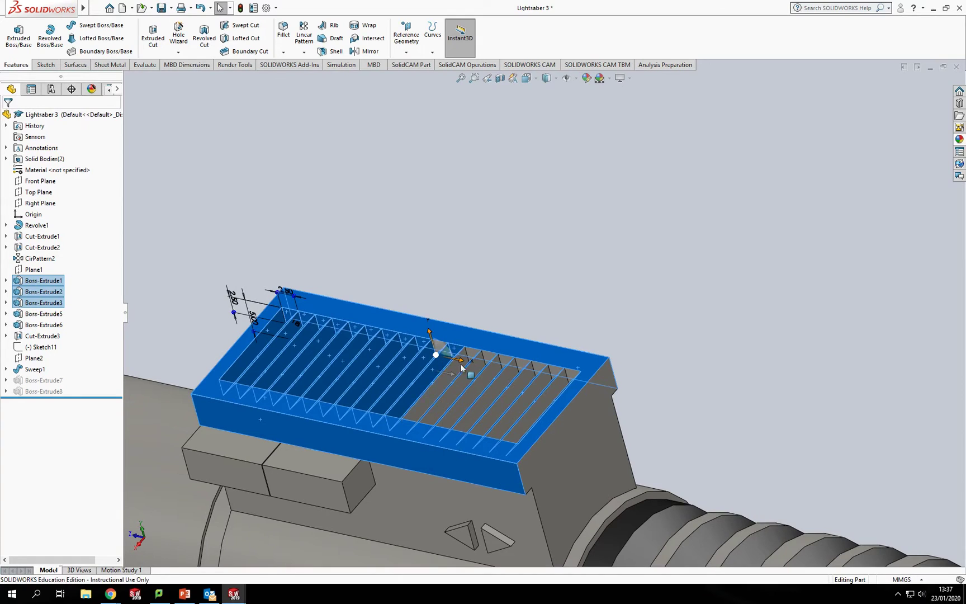
{"action": "mouse_move", "coordinate": [468, 361]}
{"action": "left_mouse_down"}
{"action": "mouse_move", "coordinate": [442, 373]}
{"action": "mouse_move", "coordinate": [448, 350]}
{"action": "mouse_move", "coordinate": [510, 364]}
{"action": "left_mouse_up"}
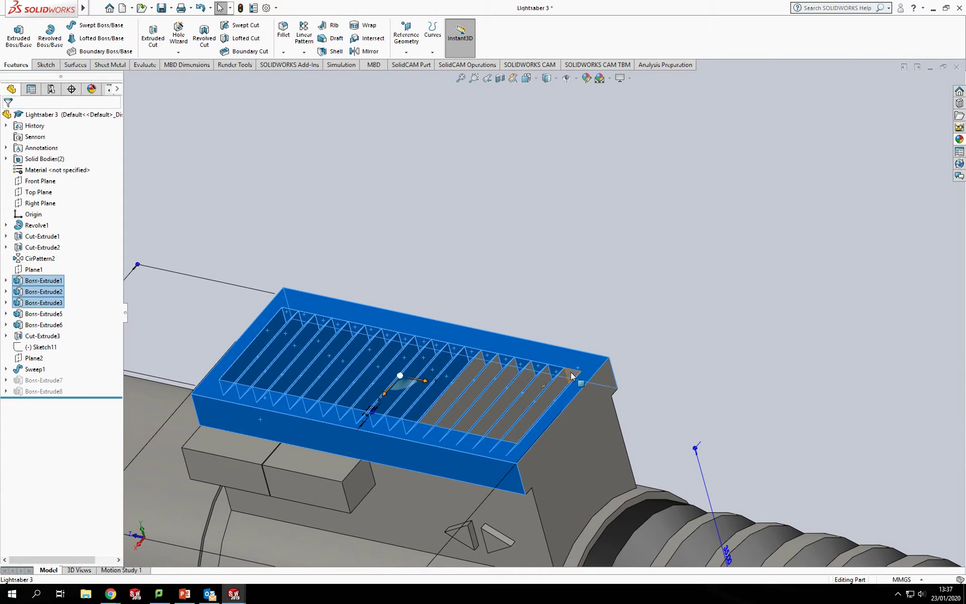
{"action": "left_click", "coordinate": [491, 374]}
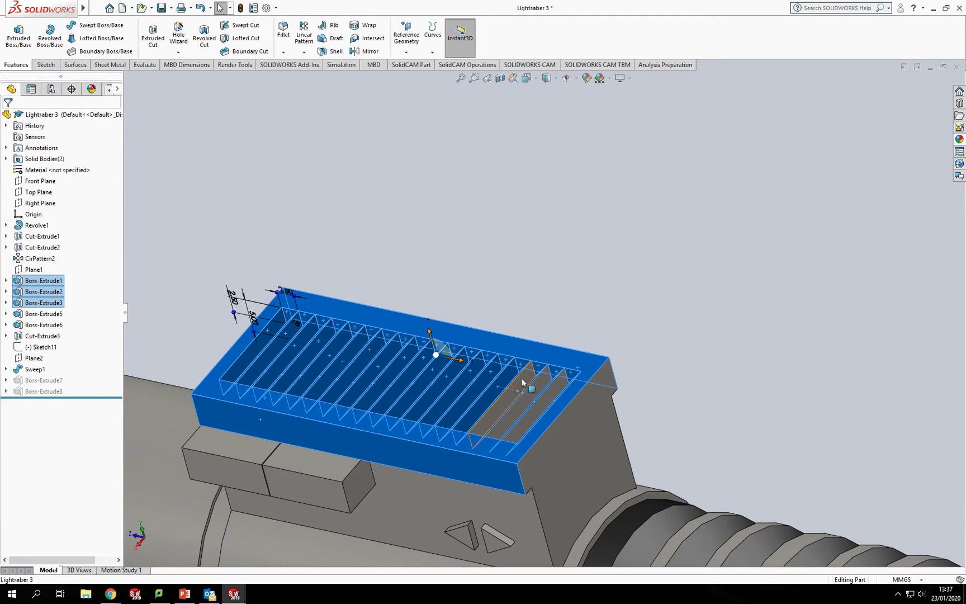
{"action": "left_click_drag", "start_coordinate": [523, 382], "coordinate": [540, 401]}
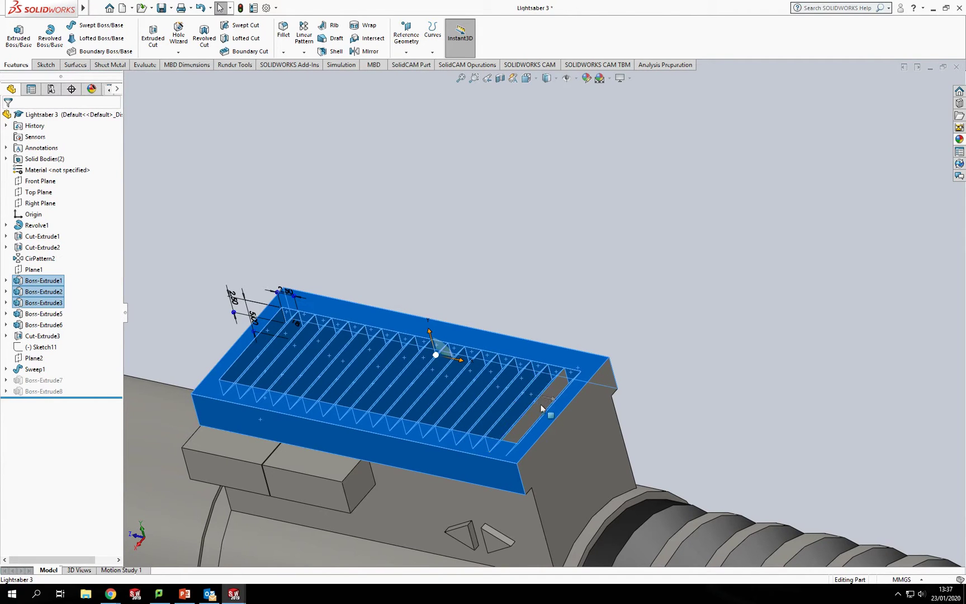
Add the remaining small triangular faces along the other inner side of the grille frame to the selection
{"action": "middle_click_drag", "start_coordinate": [540, 413], "coordinate": [565, 313]}
{"action": "left_click", "coordinate": [419, 455]}
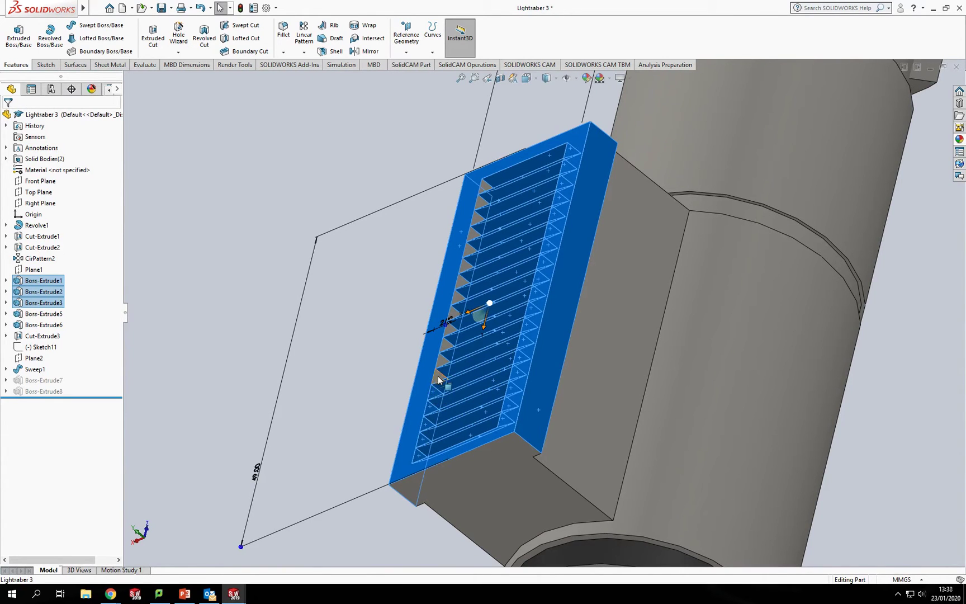
{"action": "left_click", "coordinate": [449, 331]}
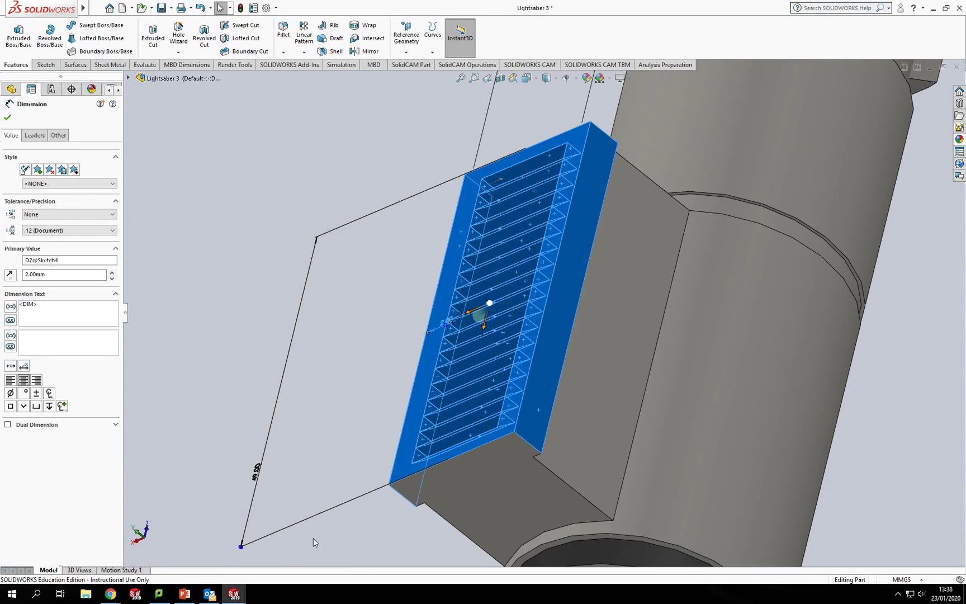
Add the wide collar face behind the black neck and the adjoining narrow shaft face to the selection
{"action": "middle_click_drag", "start_coordinate": [313, 539], "coordinate": [497, 500]}
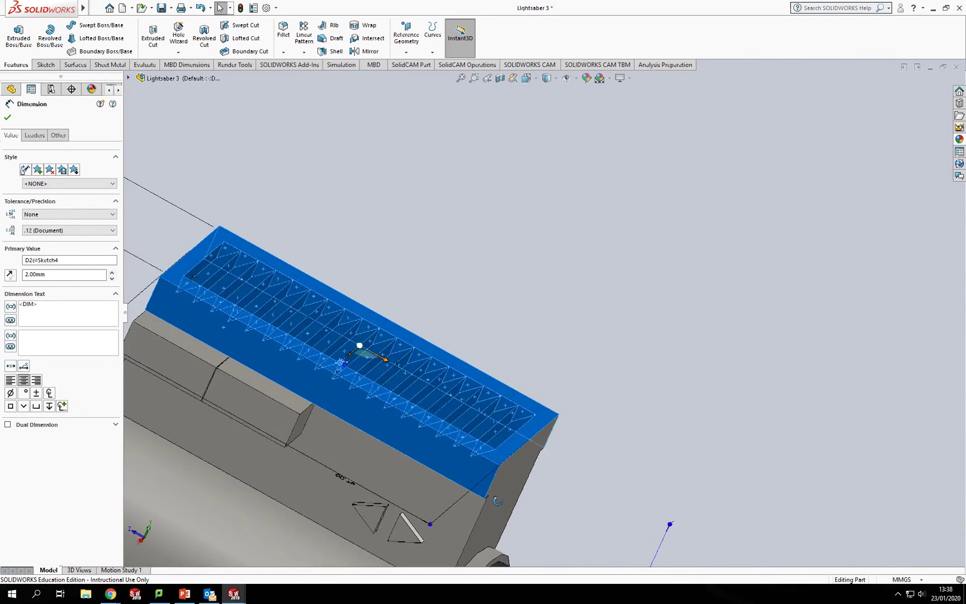
{"action": "scroll", "coordinate": [497, 501], "scroll_direction": "up", "scroll_amount": 5}
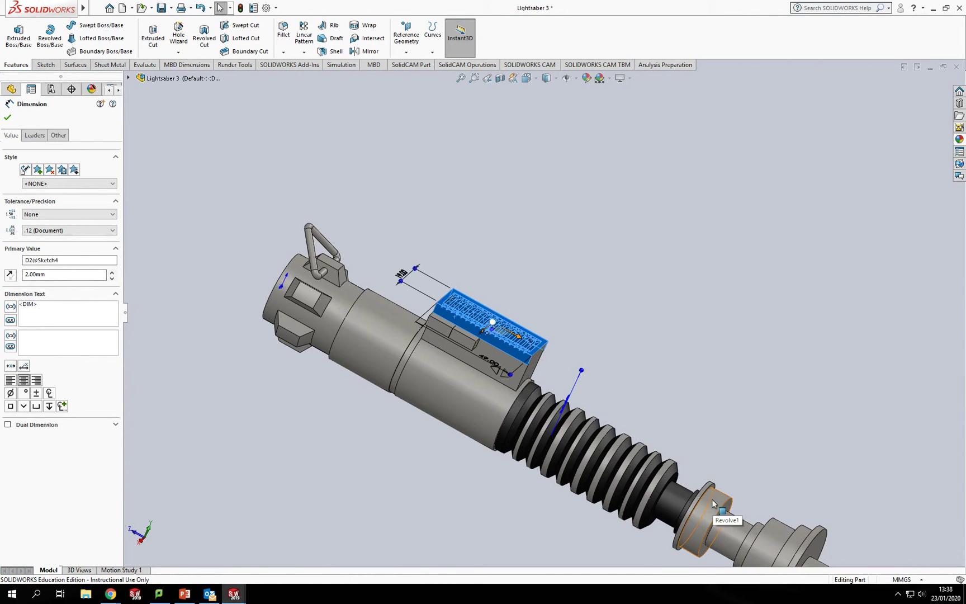
{"action": "left_click", "coordinate": [714, 503]}
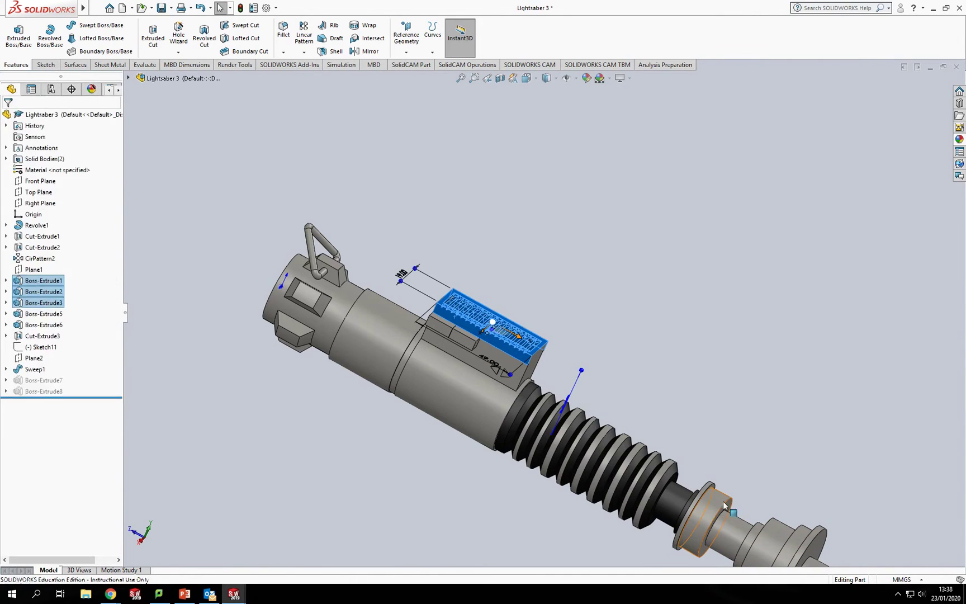
{"action": "left_click", "coordinate": [729, 531]}
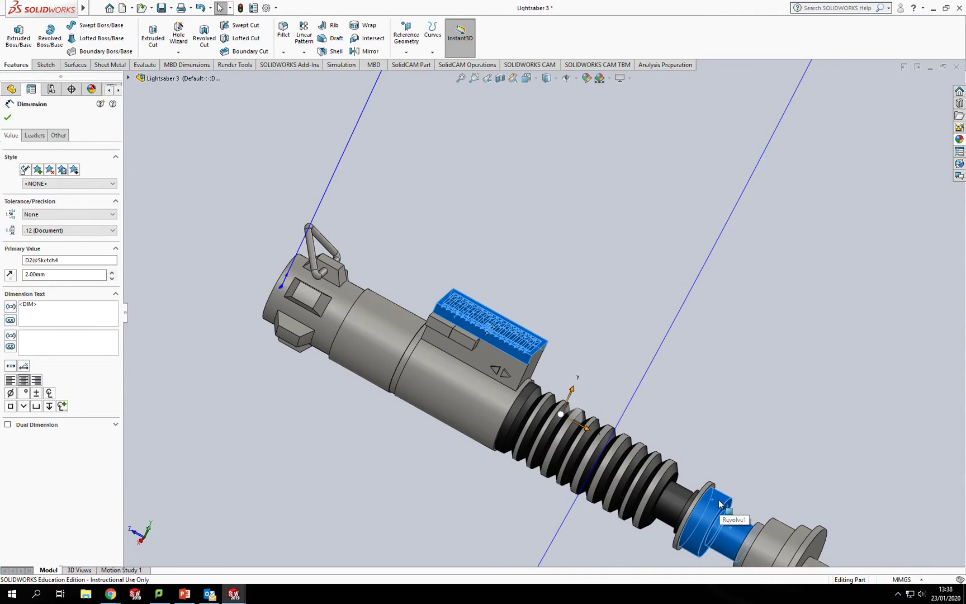
Apply the polished copper appearance from the Metal > Copper library to the selected grille, collar and shaft faces only
{"action": "right_click", "coordinate": [720, 503]}
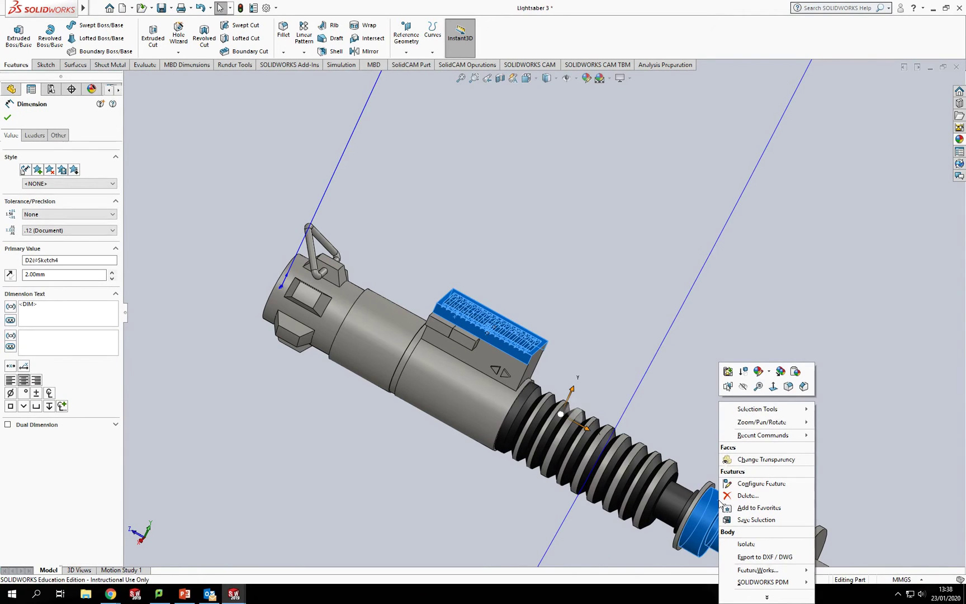
{"action": "left_click", "coordinate": [758, 372]}
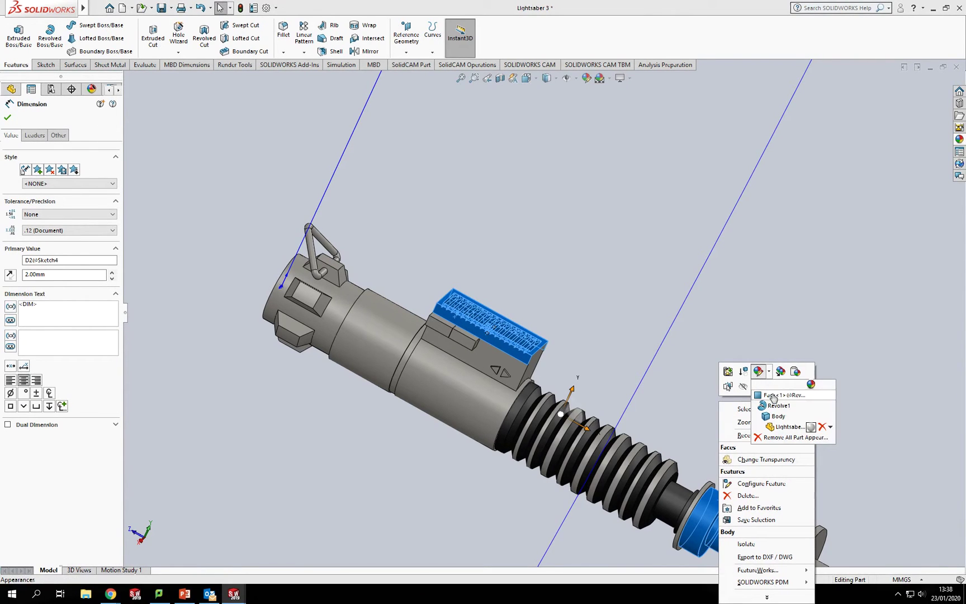
{"action": "left_click", "coordinate": [773, 395]}
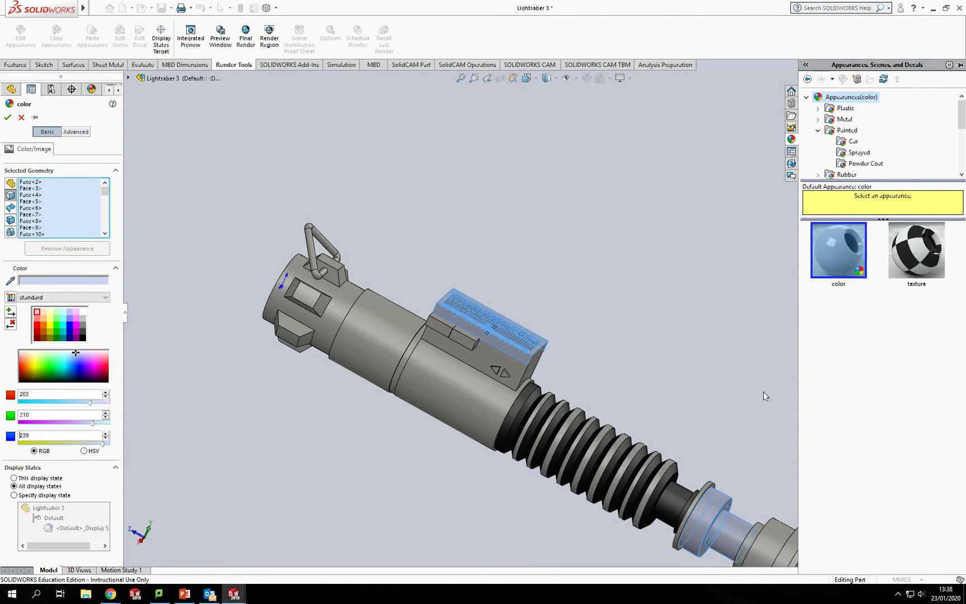
{"action": "left_click", "coordinate": [819, 119]}
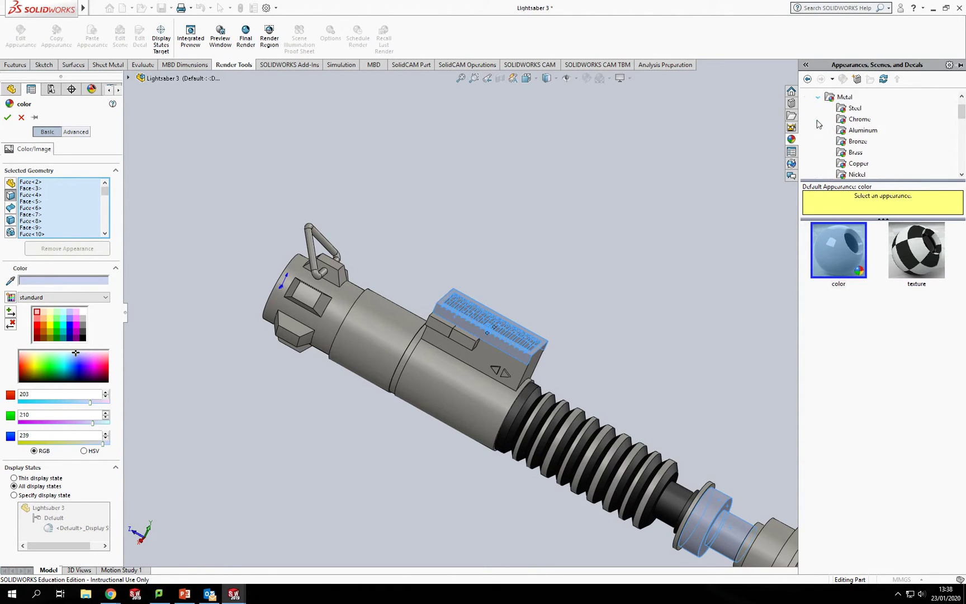
{"action": "left_click", "coordinate": [858, 163]}
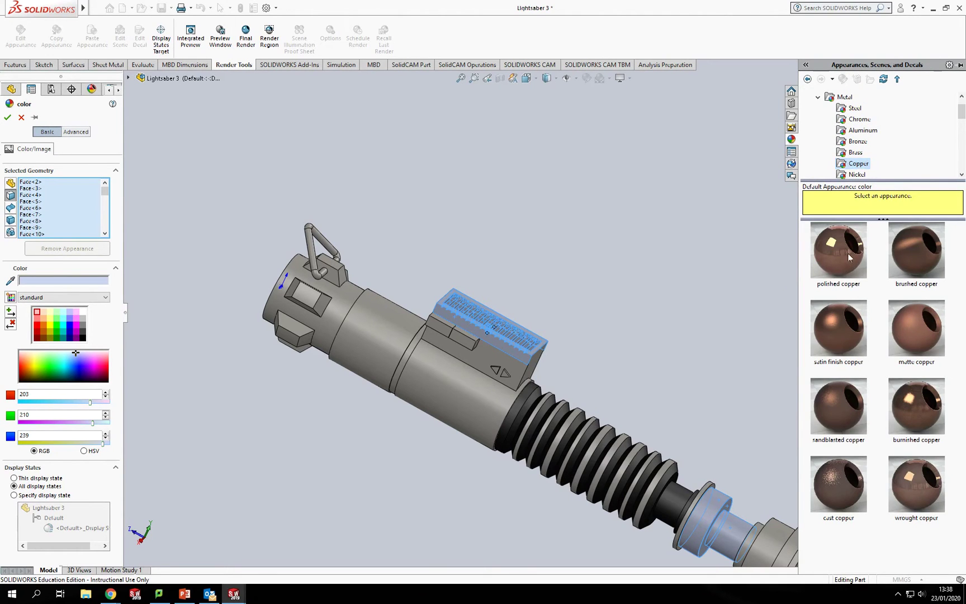
{"action": "left_click", "coordinate": [849, 267]}
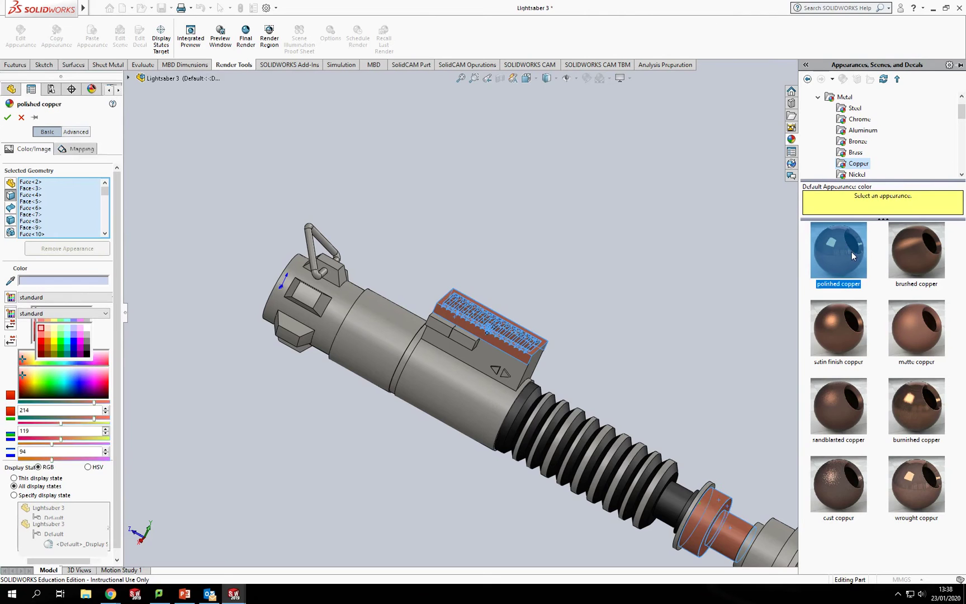
{"action": "left_click", "coordinate": [7, 119]}
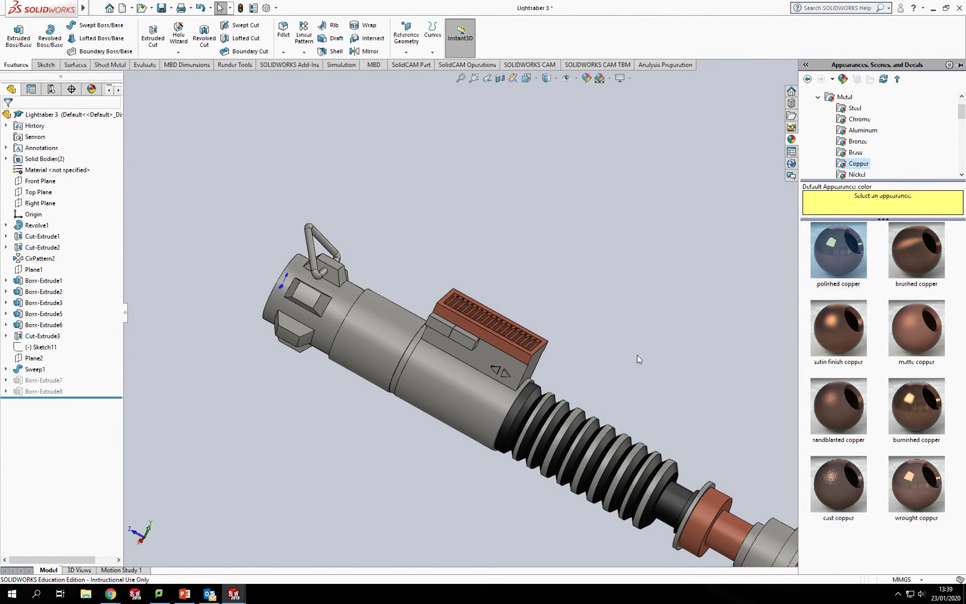
Open the appearance settings for the whole Boss-Extrude5 feature, the small rectangular blocks on the control box below the copper grille
{"action": "scroll", "coordinate": [679, 377], "scroll_direction": "up", "scroll_amount": 3}
{"action": "scroll", "coordinate": [633, 374], "scroll_direction": "down", "scroll_amount": 2}
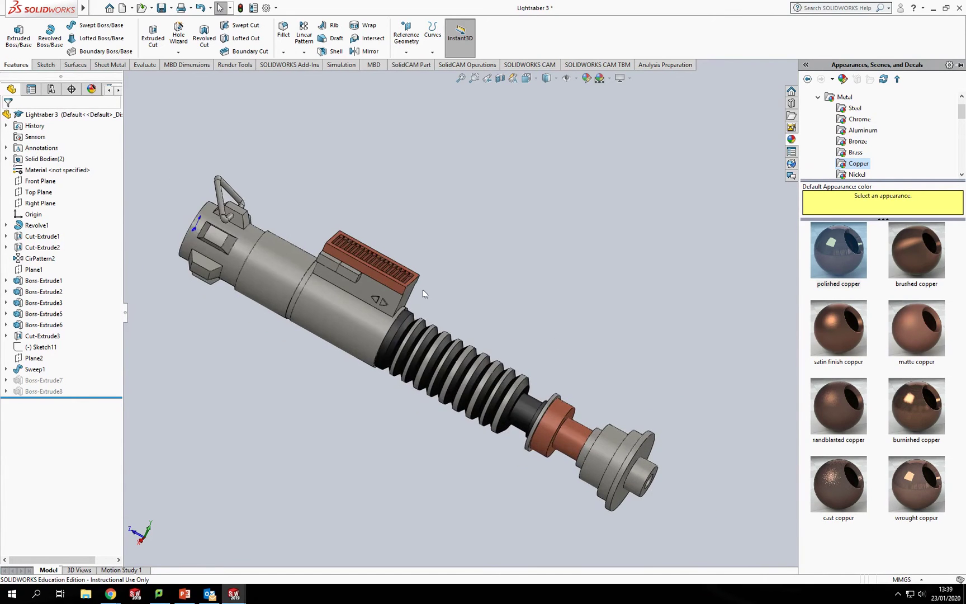
{"action": "scroll", "coordinate": [424, 294], "scroll_direction": "down", "scroll_amount": 6}
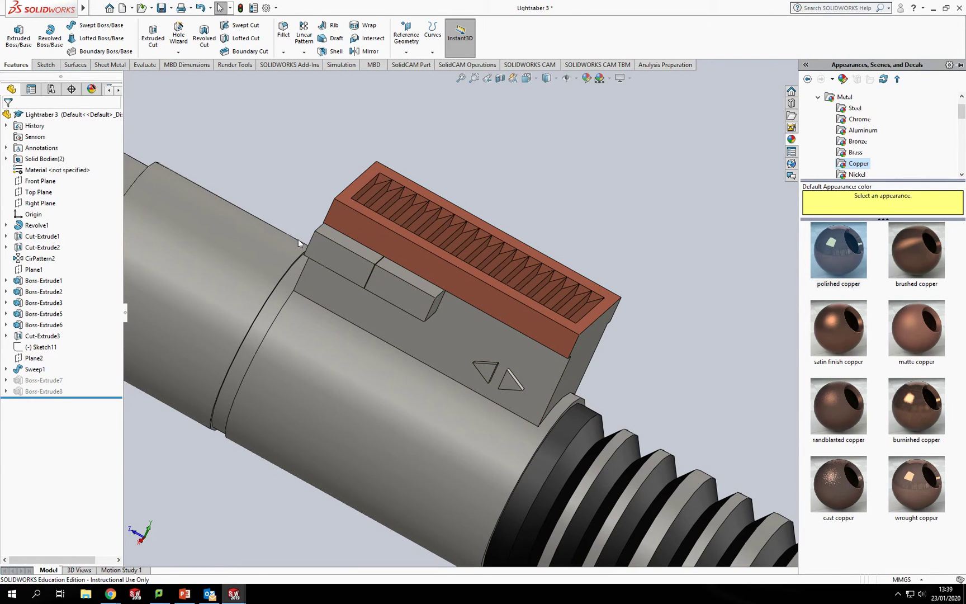
{"action": "left_click", "coordinate": [338, 241]}
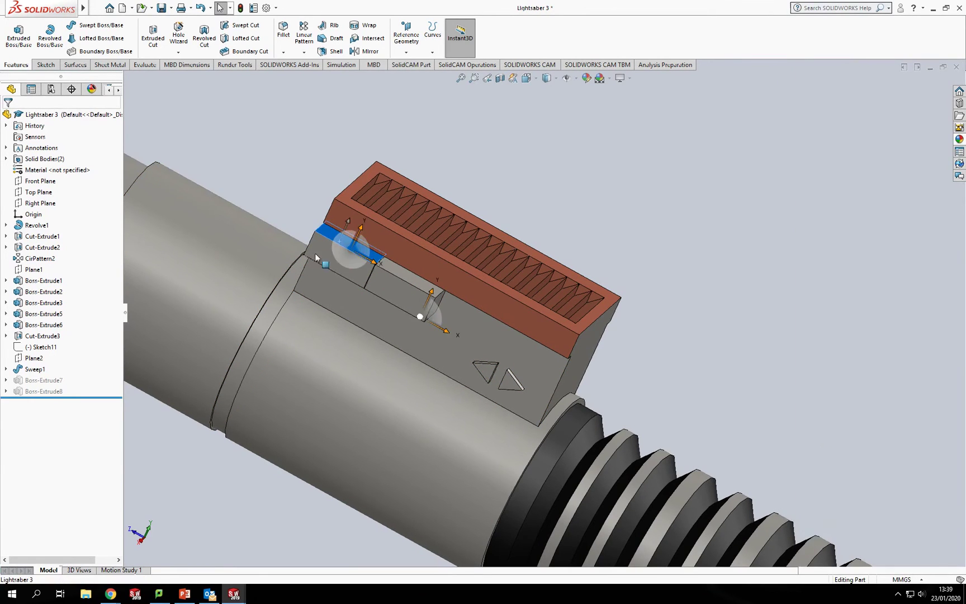
{"action": "middle_click_drag", "start_coordinate": [377, 270], "coordinate": [342, 263]}
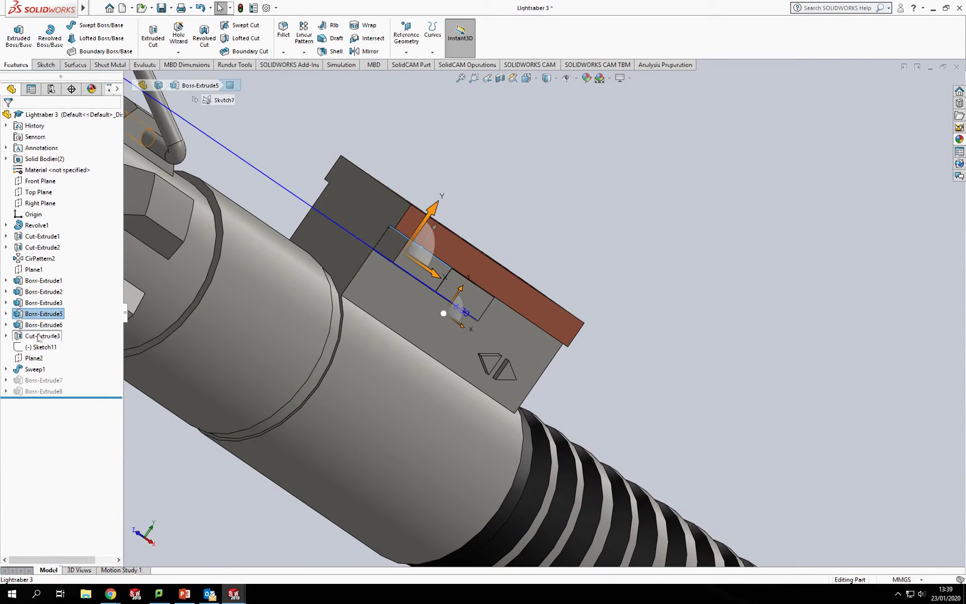
{"action": "left_click", "coordinate": [32, 319]}
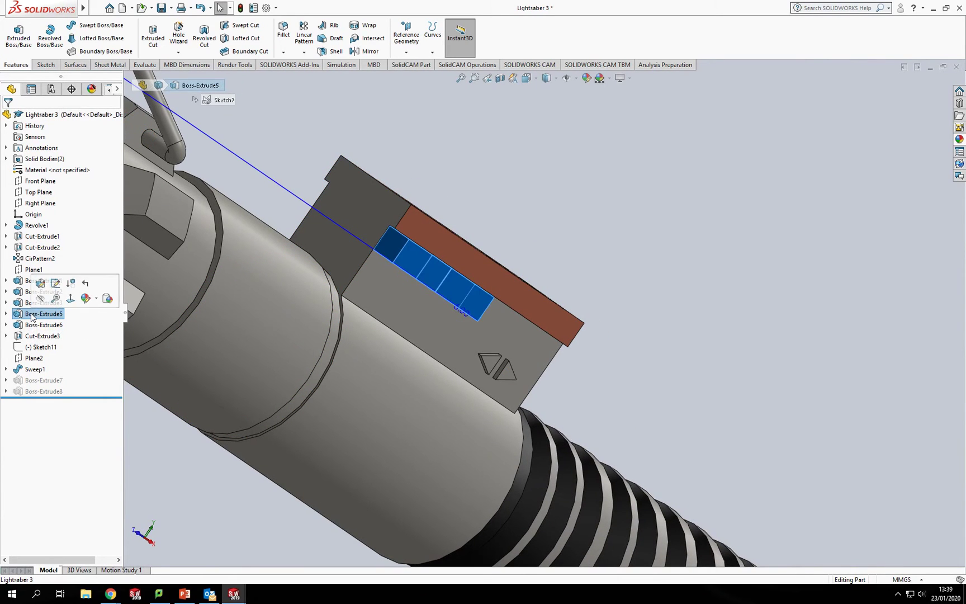
{"action": "right_click", "coordinate": [32, 318]}
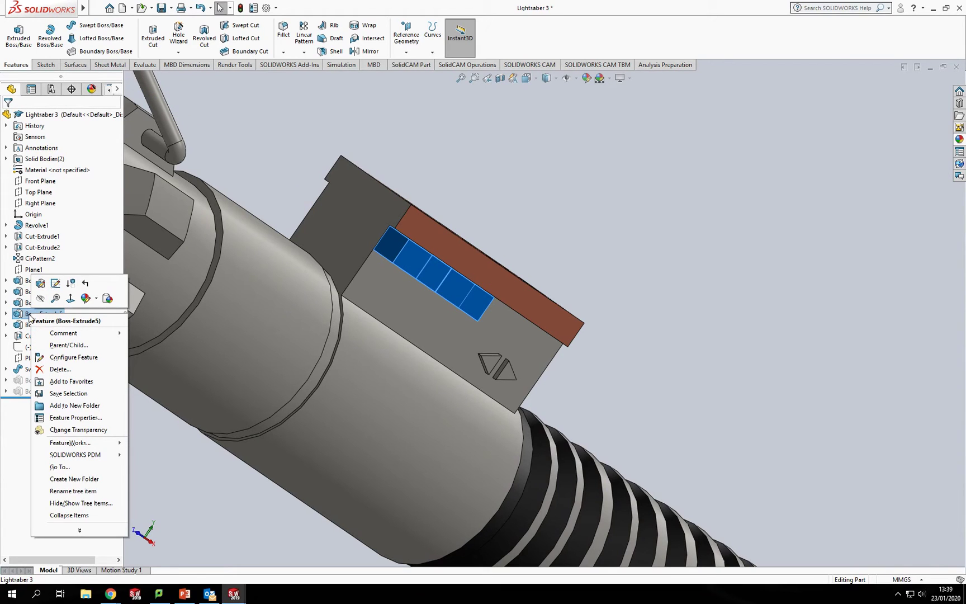
{"action": "left_click", "coordinate": [85, 299]}
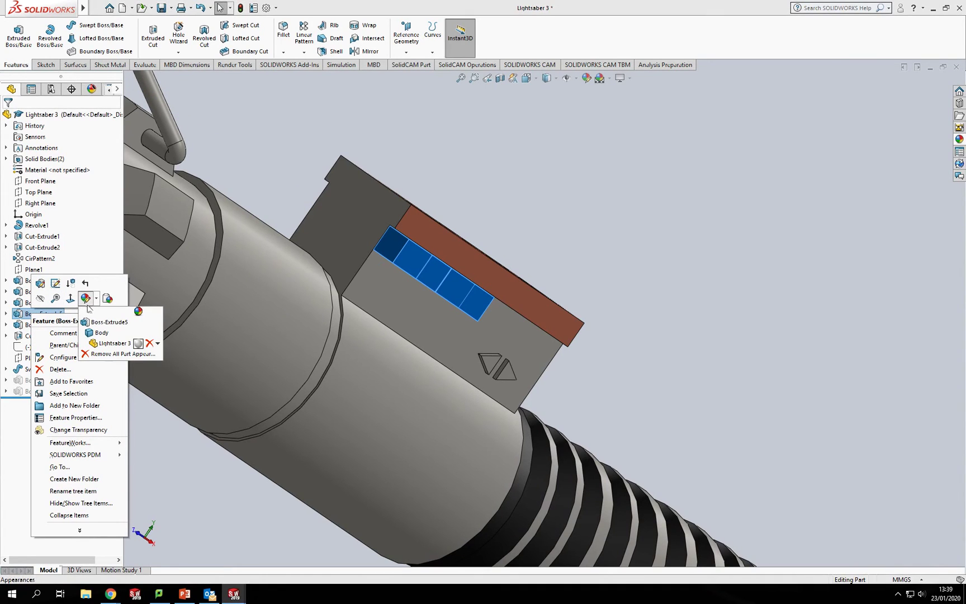
{"action": "left_click", "coordinate": [106, 323]}
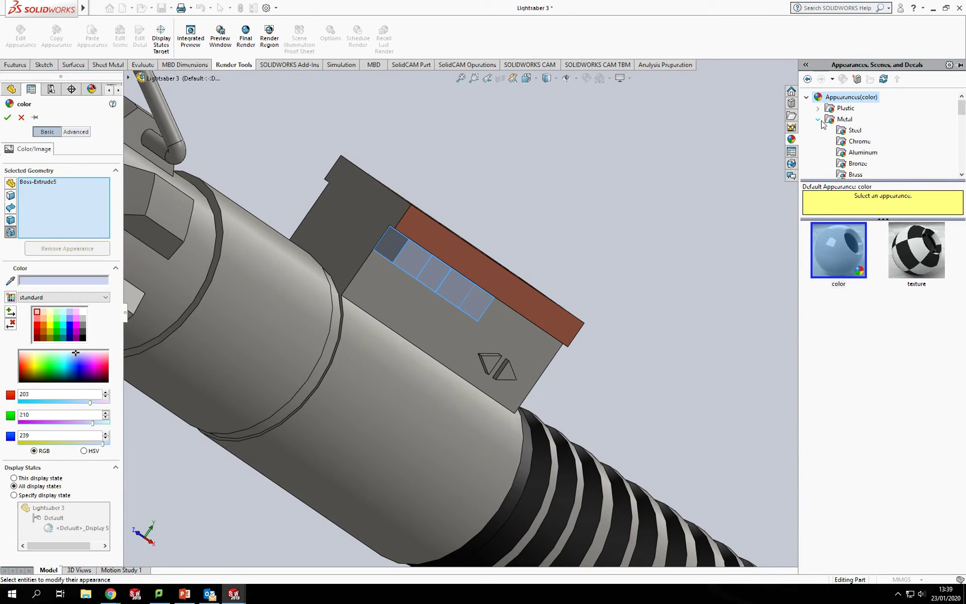
Apply the matte rubber appearance from the Rubber > Matte library to the Boss-Extrude5 feature
{"action": "left_click", "coordinate": [818, 120]}
{"action": "left_click", "coordinate": [819, 130]}
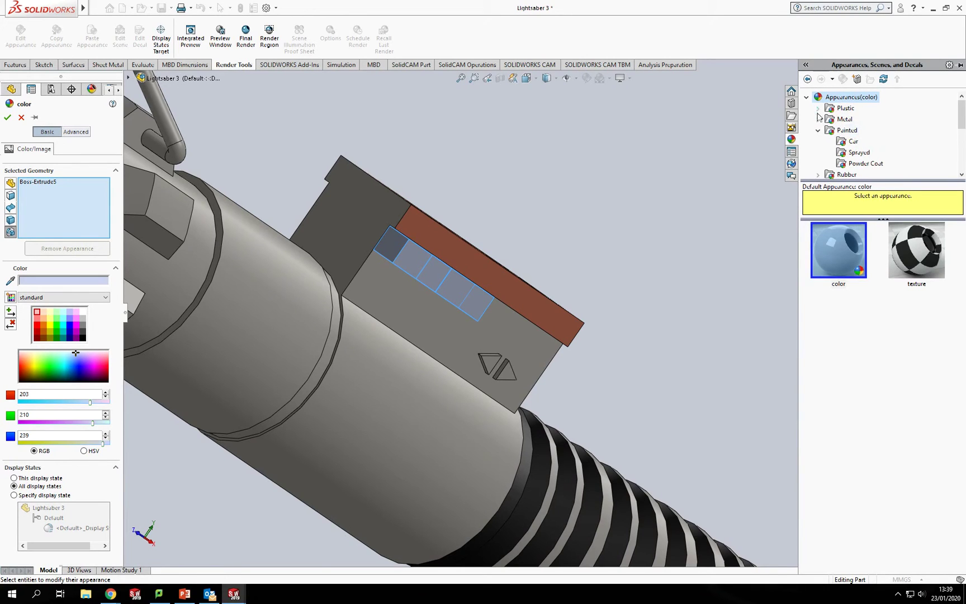
{"action": "left_click", "coordinate": [818, 130]}
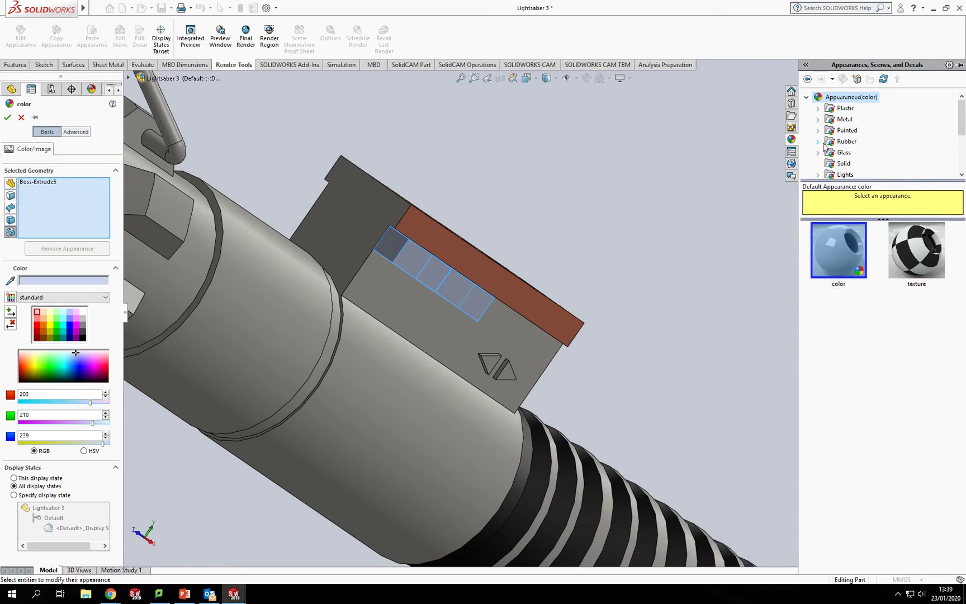
{"action": "left_click", "coordinate": [819, 142]}
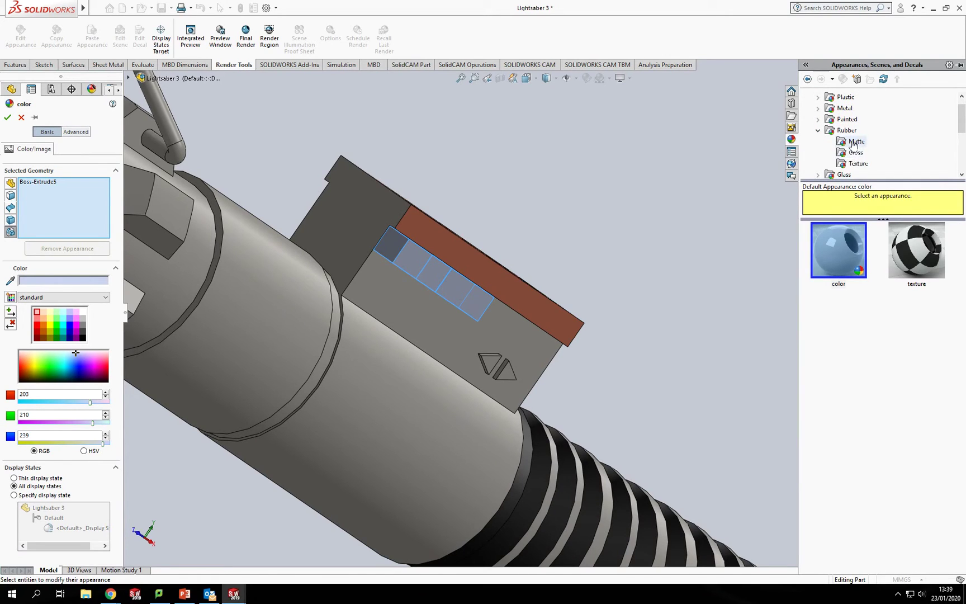
{"action": "left_click", "coordinate": [853, 142]}
{"action": "left_click", "coordinate": [839, 250]}
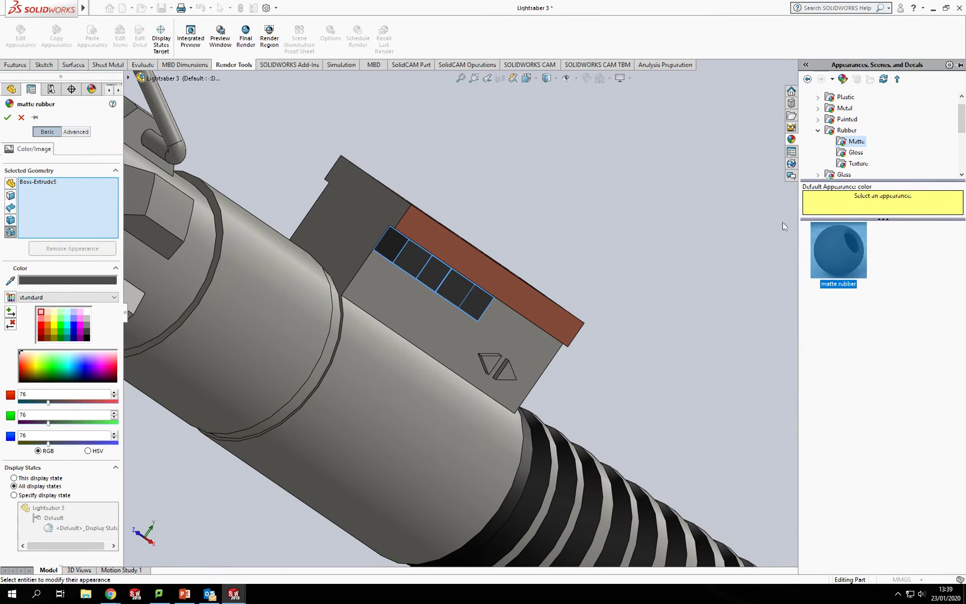
{"action": "left_click", "coordinate": [8, 117]}
Select the front face and all three side faces of the downward-pointing raised triangle nearest the rectangular blocks
{"action": "middle_click_drag", "start_coordinate": [649, 302], "coordinate": [573, 356]}
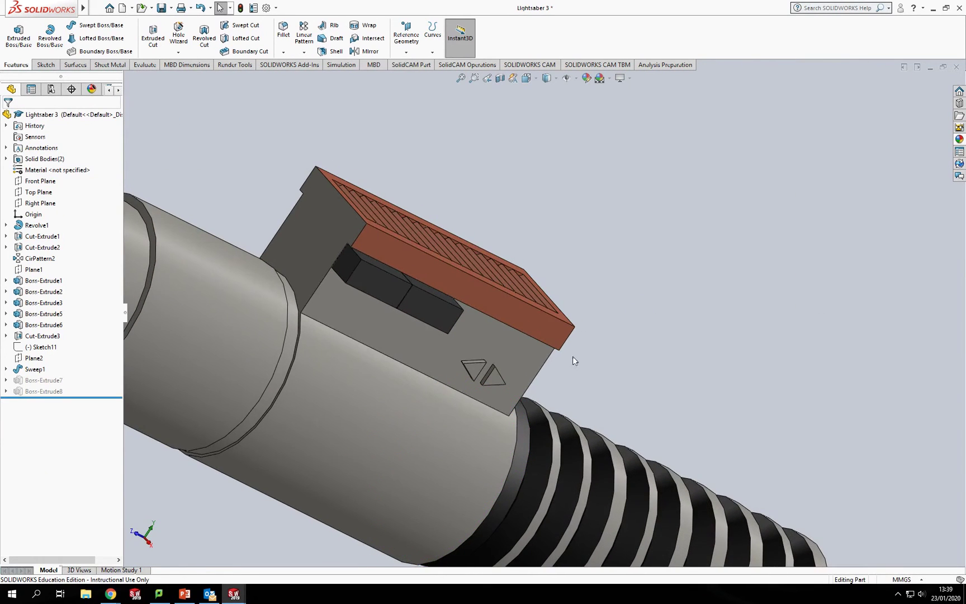
{"action": "scroll", "coordinate": [474, 415], "scroll_direction": "down", "scroll_amount": 8}
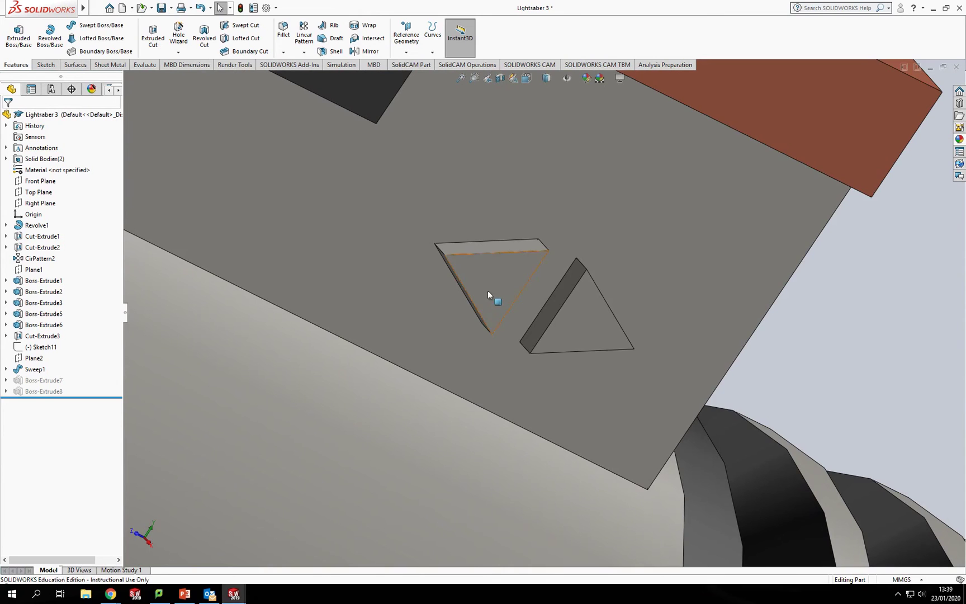
{"action": "left_click", "coordinate": [488, 293]}
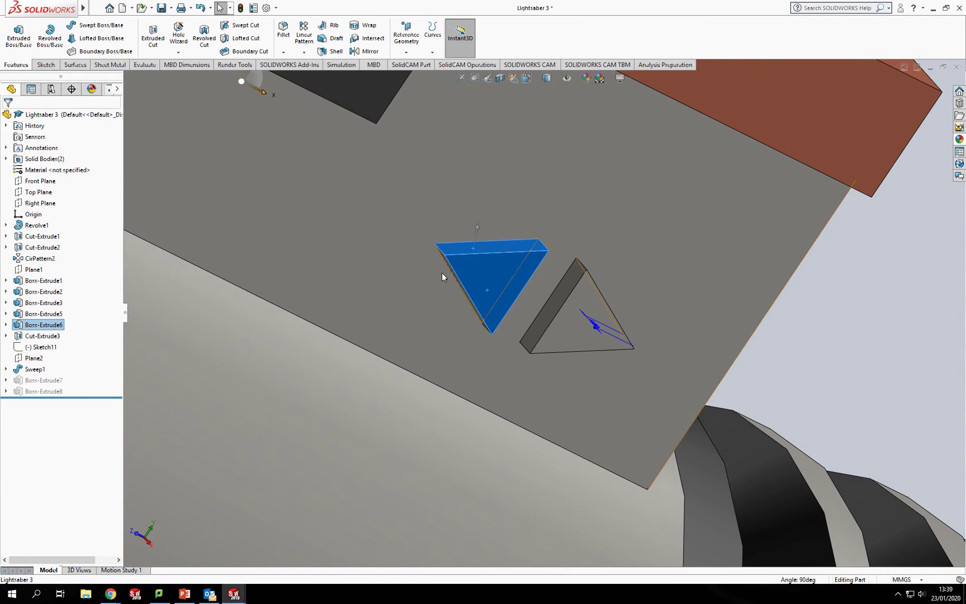
{"action": "middle_click_drag", "start_coordinate": [442, 276], "coordinate": [408, 289]}
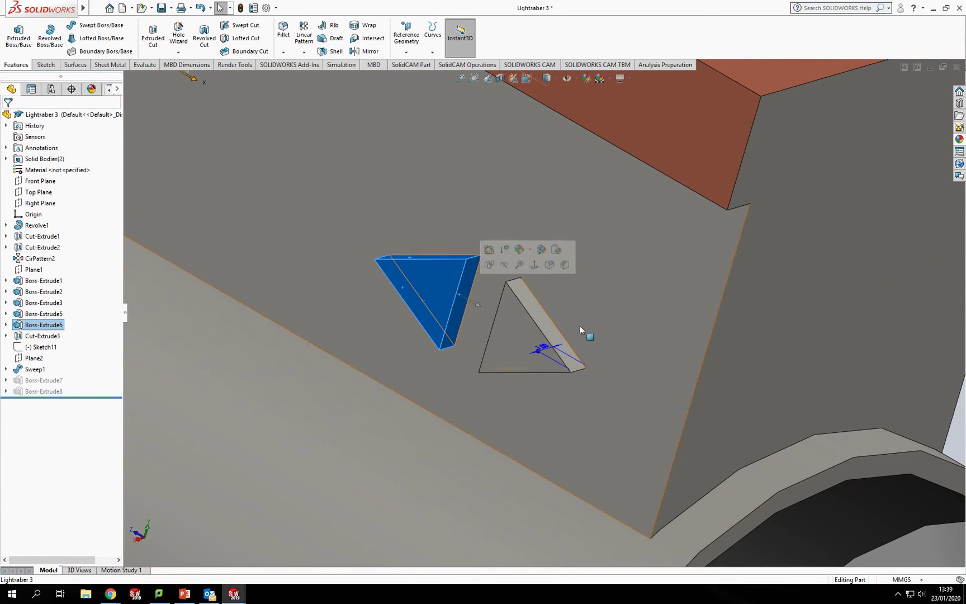
{"action": "scroll", "coordinate": [581, 327], "scroll_direction": "down", "scroll_amount": 5}
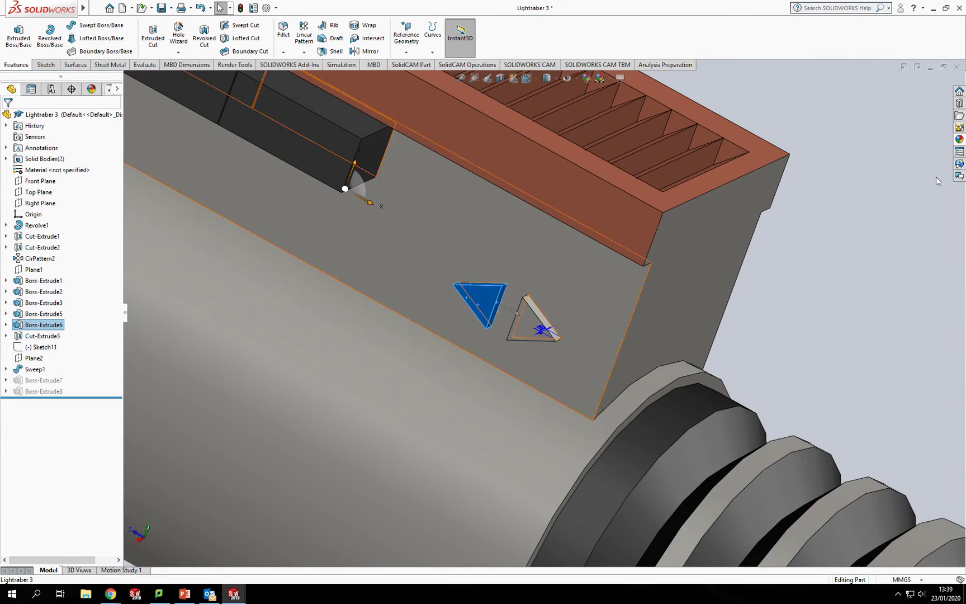
Apply green high gloss plastic from the Plastic > High Gloss library to the selected triangle faces only
{"action": "right_click", "coordinate": [481, 302]}
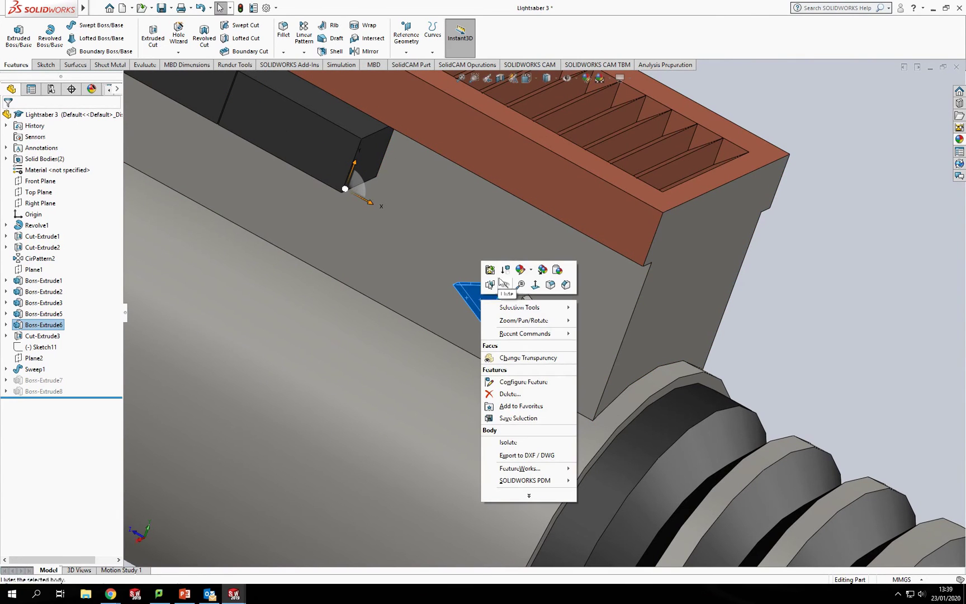
{"action": "left_click", "coordinate": [521, 270]}
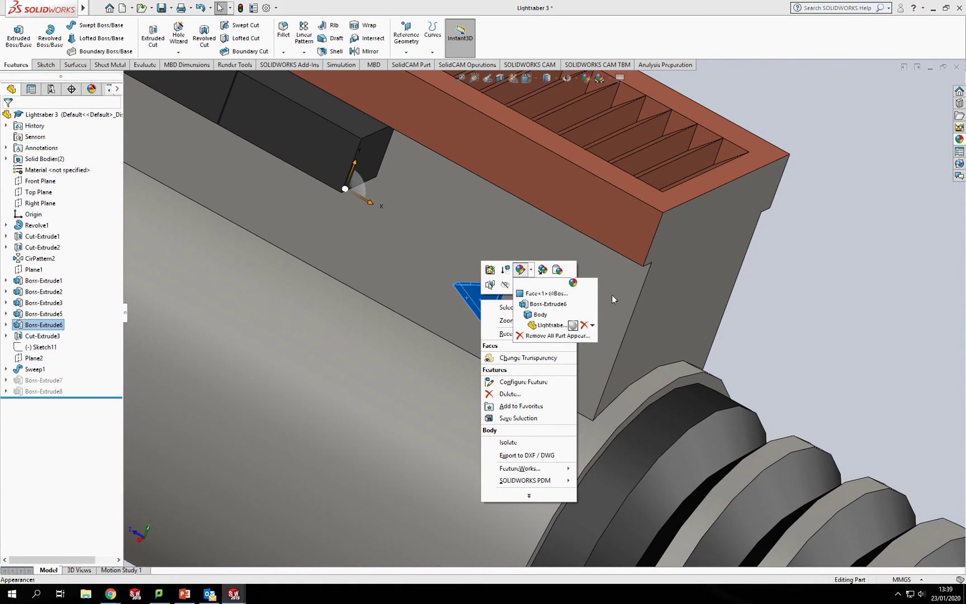
{"action": "left_click", "coordinate": [534, 294]}
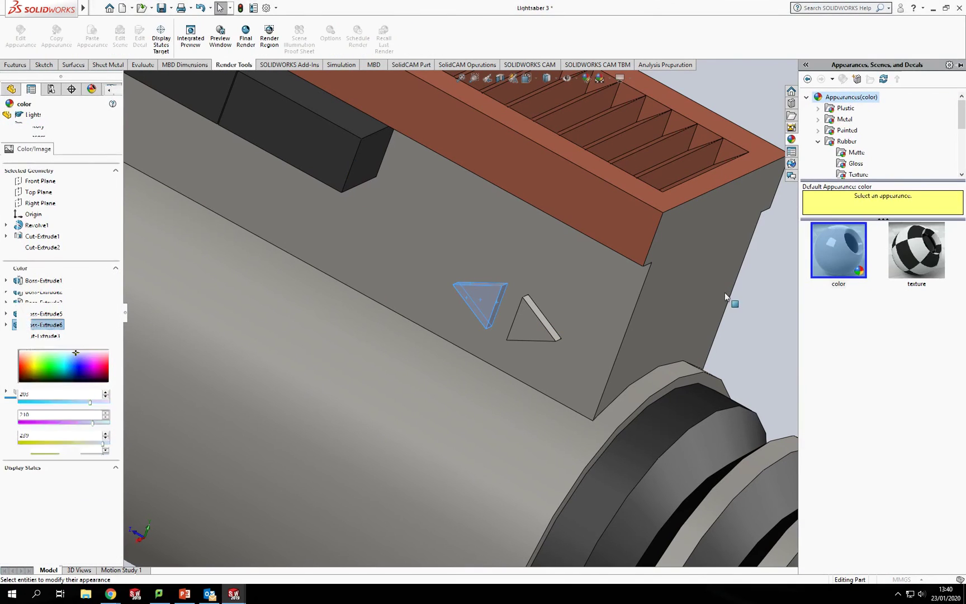
{"action": "left_click", "coordinate": [818, 142]}
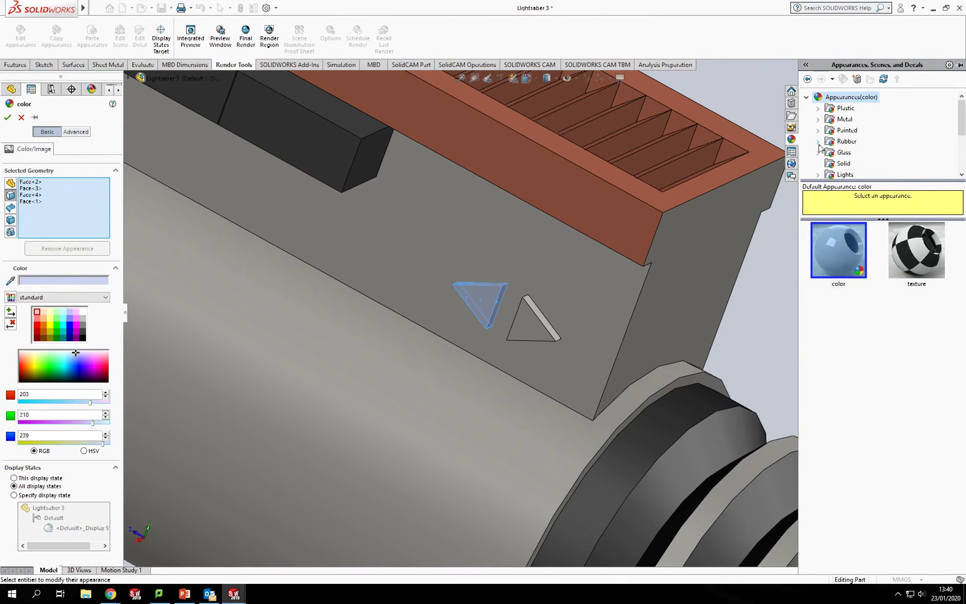
{"action": "left_click", "coordinate": [819, 108]}
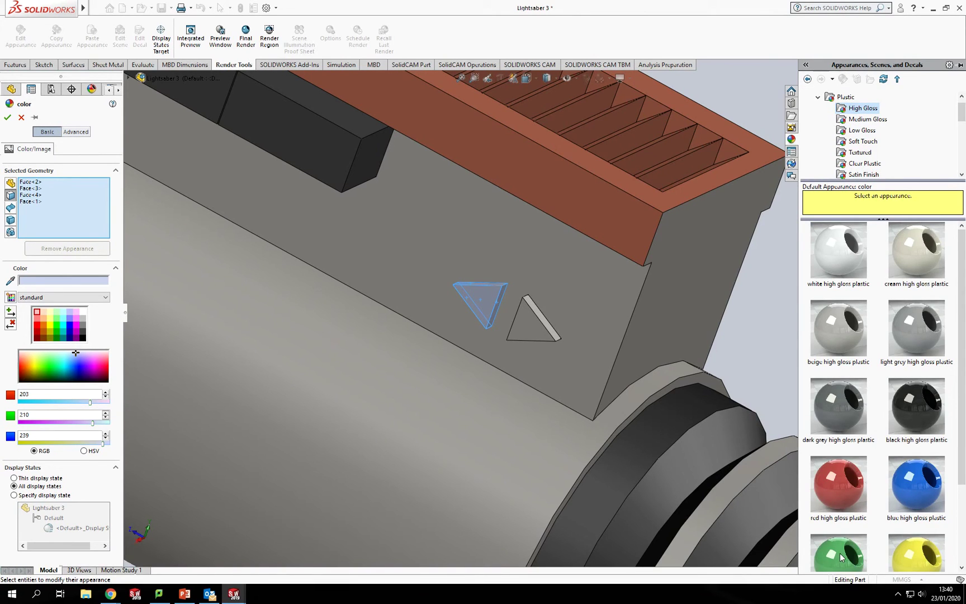
{"action": "mouse_move", "coordinate": [841, 557]}
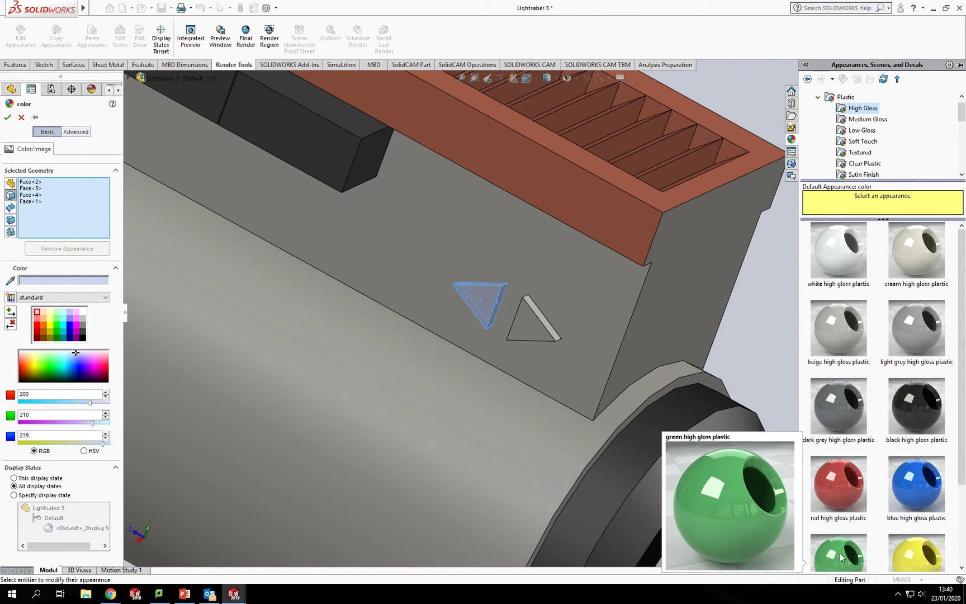
{"action": "left_click", "coordinate": [840, 557]}
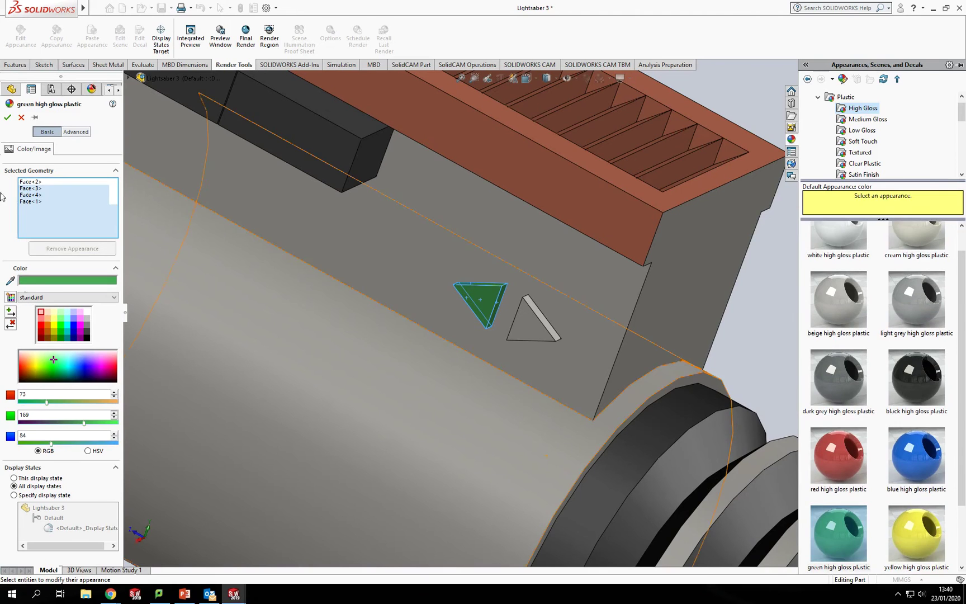
{"action": "left_click", "coordinate": [7, 116]}
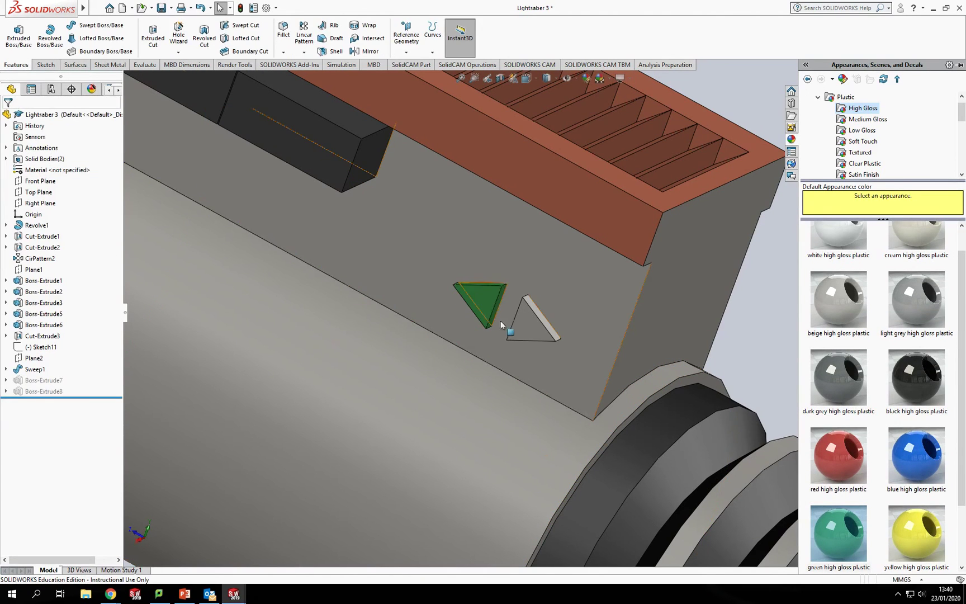
Select the front face and all three side faces of the other raised triangle, beside the green one
{"action": "left_click", "coordinate": [533, 335]}
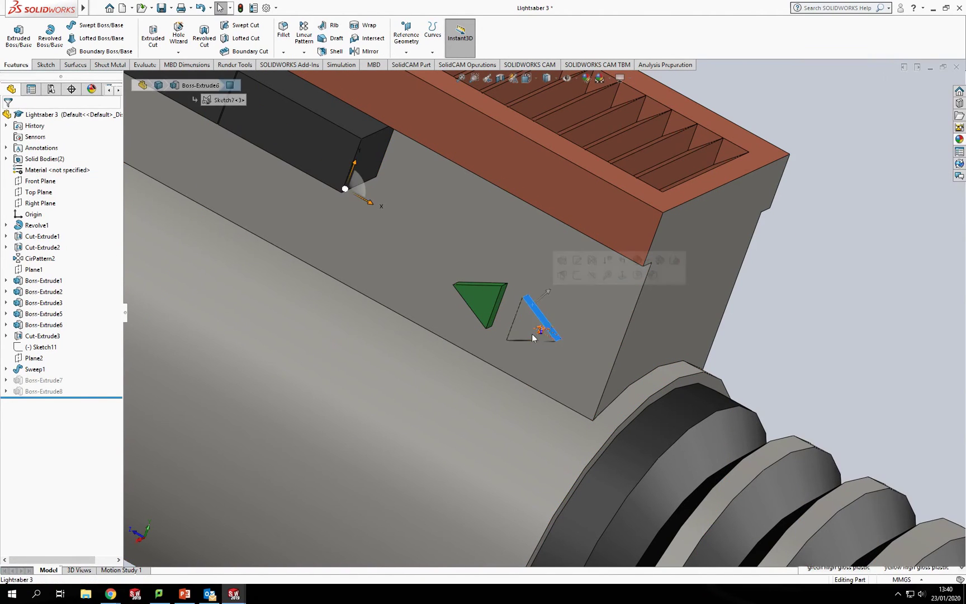
{"action": "left_click", "coordinate": [522, 327]}
{"action": "mouse_move", "coordinate": [521, 328]}
{"action": "middle_mouse_down"}
{"action": "mouse_move", "coordinate": [544, 329]}
{"action": "mouse_move", "coordinate": [521, 319]}
{"action": "mouse_move", "coordinate": [531, 336]}
{"action": "middle_mouse_up"}
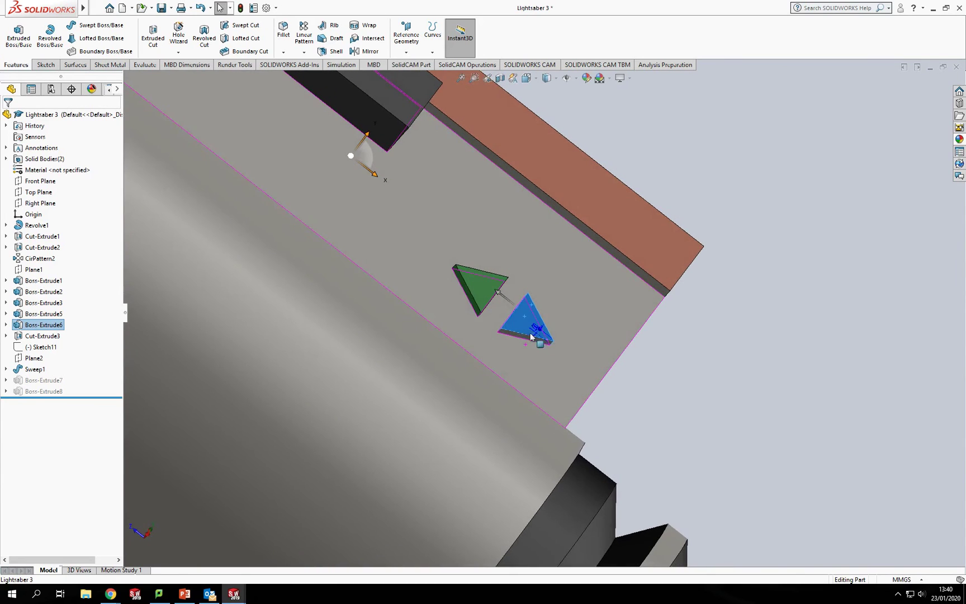
{"action": "left_click", "coordinate": [522, 331]}
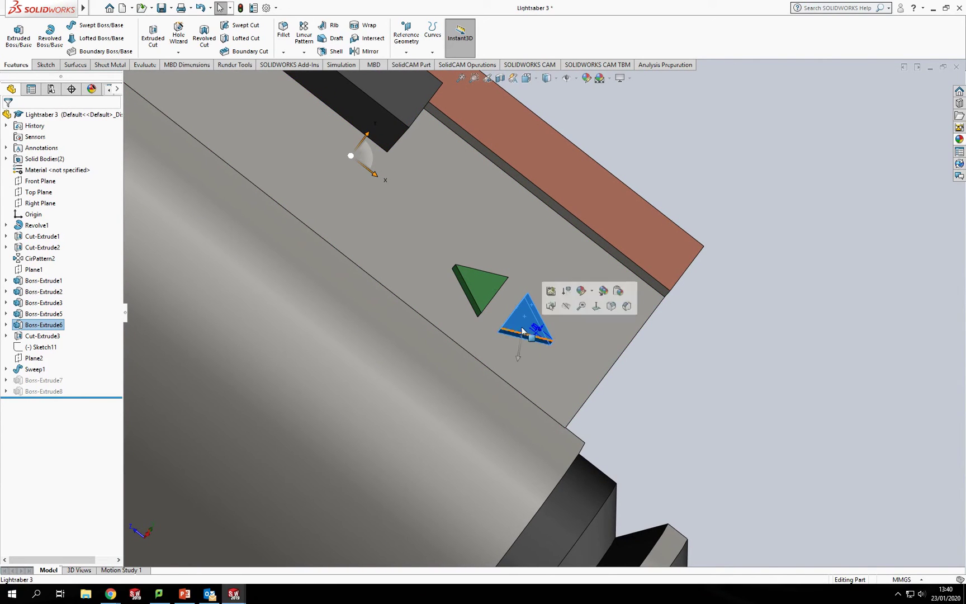
Apply red high gloss plastic from the Plastic > High Gloss library to the second triangle's selected faces only
{"action": "right_click", "coordinate": [522, 331]}
{"action": "left_click", "coordinate": [561, 291]}
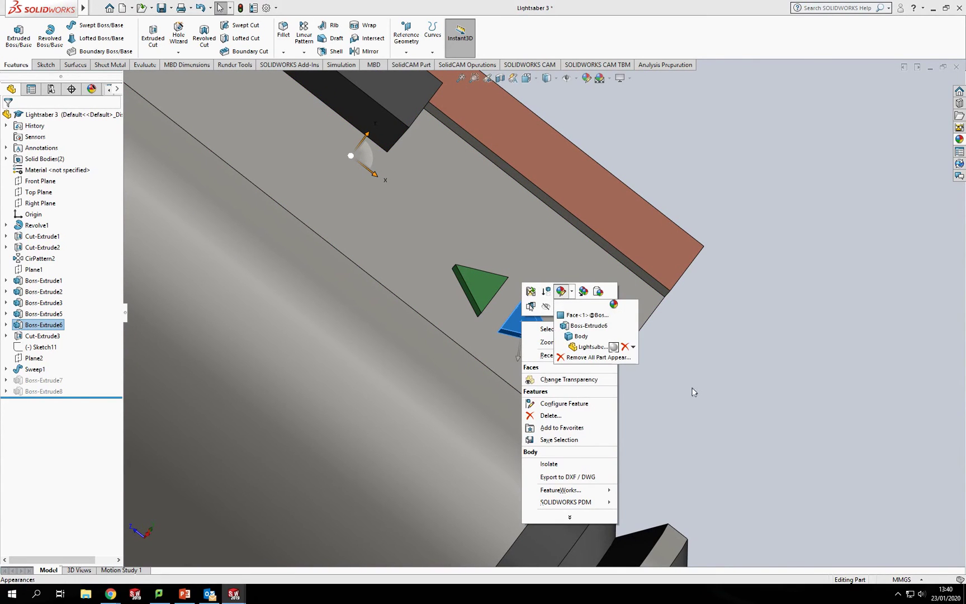
{"action": "left_click", "coordinate": [623, 317]}
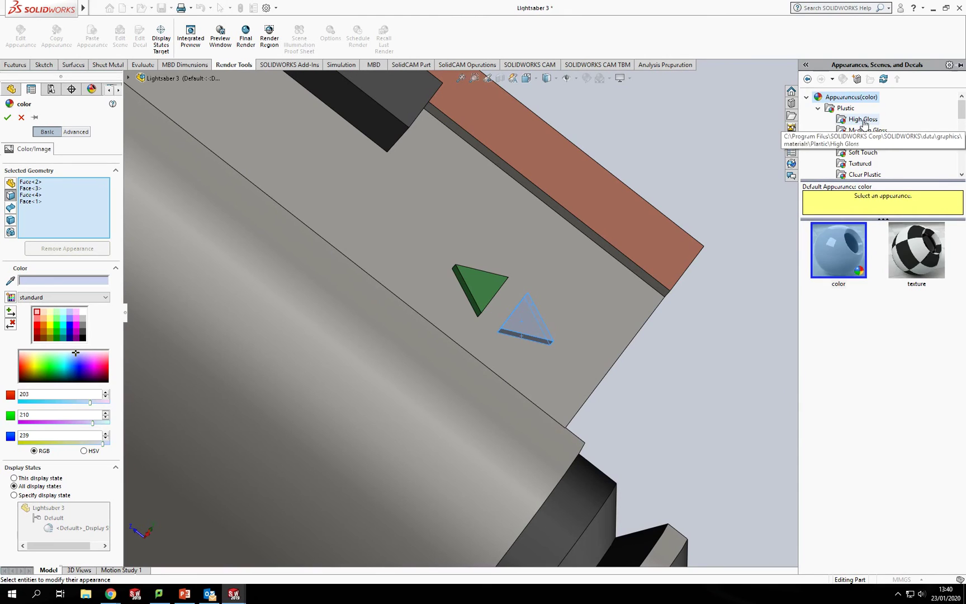
{"action": "left_click", "coordinate": [863, 119]}
{"action": "left_click", "coordinate": [836, 477]}
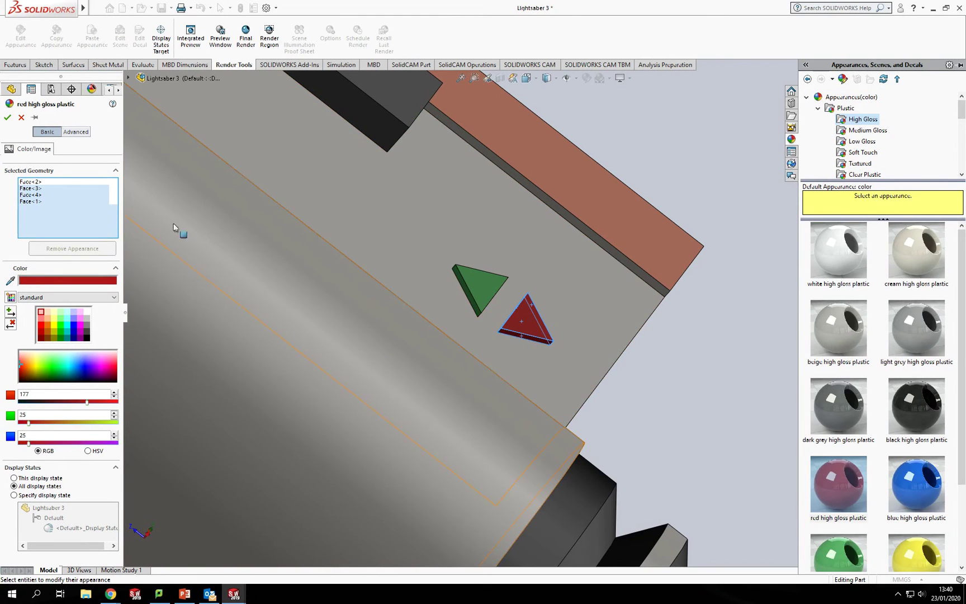
{"action": "left_click", "coordinate": [7, 117]}
{"action": "middle_click_drag", "start_coordinate": [622, 379], "coordinate": [624, 384]}
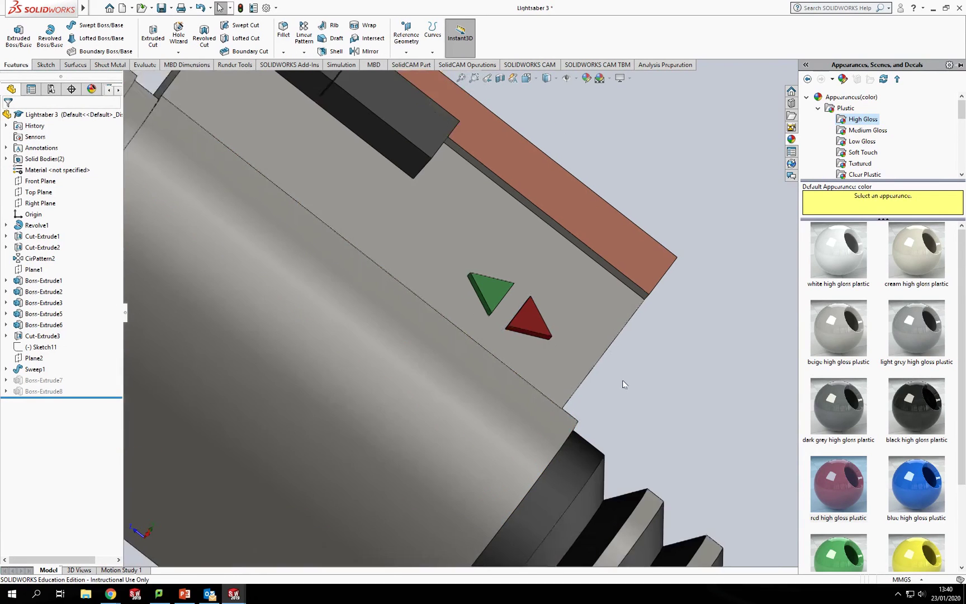
{"action": "scroll", "coordinate": [624, 382], "scroll_direction": "up", "scroll_amount": 6}
{"action": "middle_click_drag", "start_coordinate": [619, 316], "coordinate": [600, 459]}
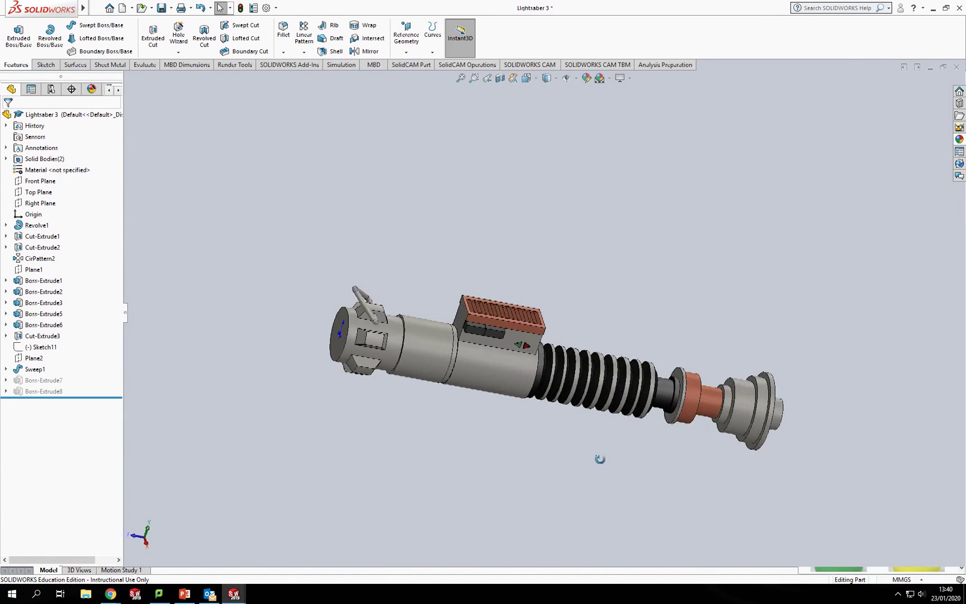
{"action": "scroll", "coordinate": [462, 373], "scroll_direction": "down", "scroll_amount": 3}
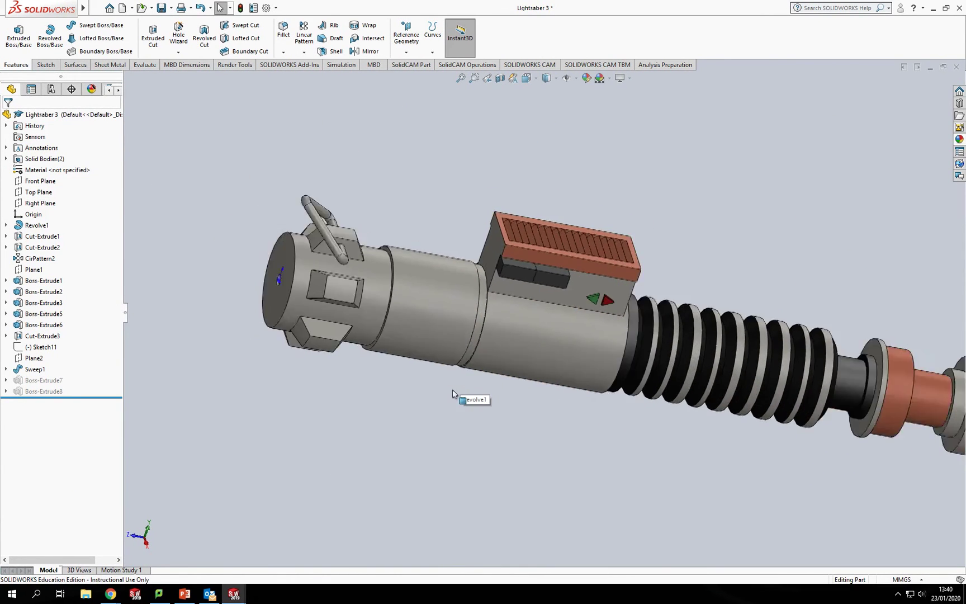
{"action": "scroll", "coordinate": [452, 390], "scroll_direction": "up", "scroll_amount": 3}
{"action": "middle_click_drag", "start_coordinate": [453, 390], "coordinate": [568, 369]}
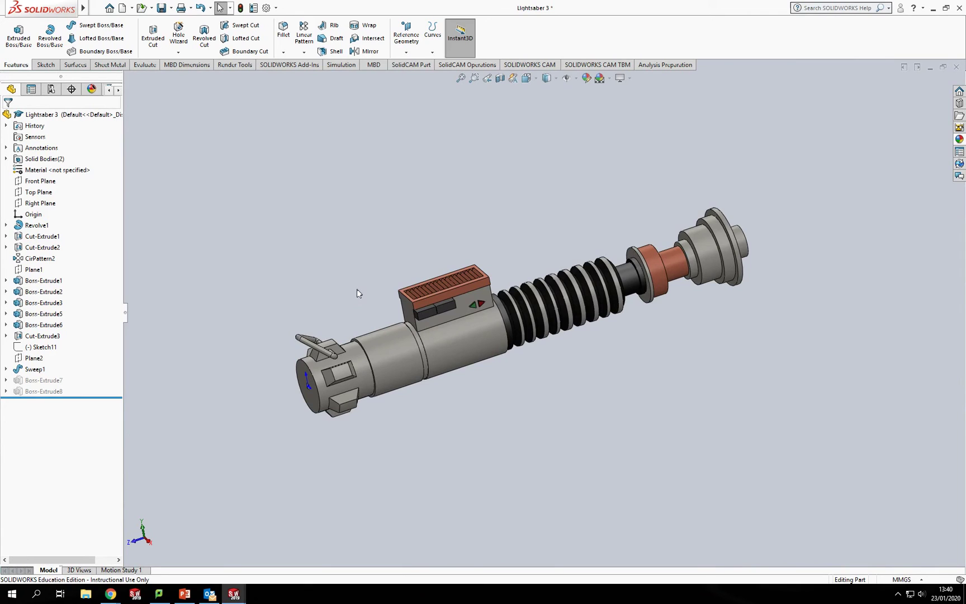
Run a PhotoView 360 final render of the whole lightsaber in its current angled view
{"action": "scroll", "coordinate": [357, 288], "scroll_direction": "down", "scroll_amount": 1}
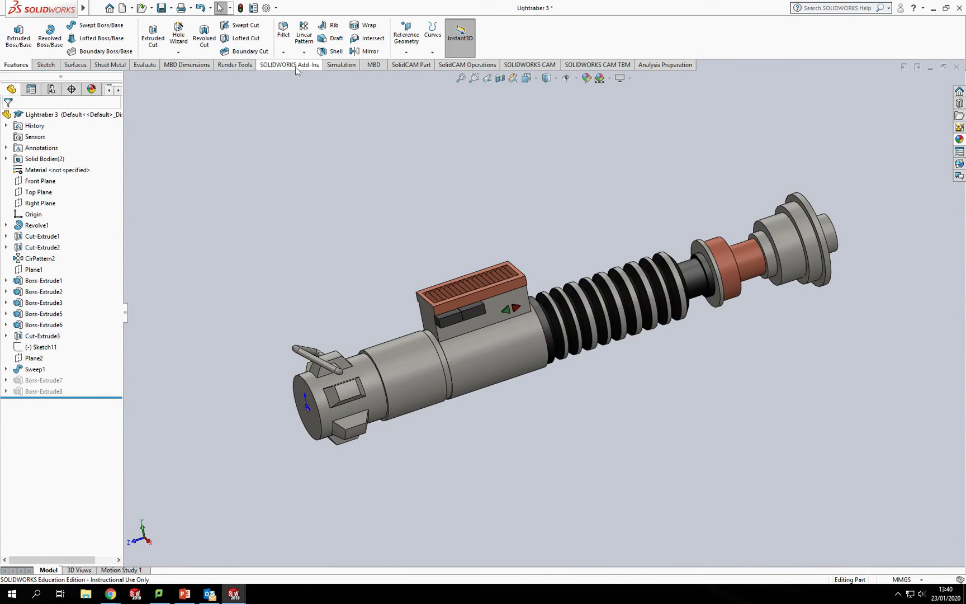
{"action": "left_click", "coordinate": [243, 65]}
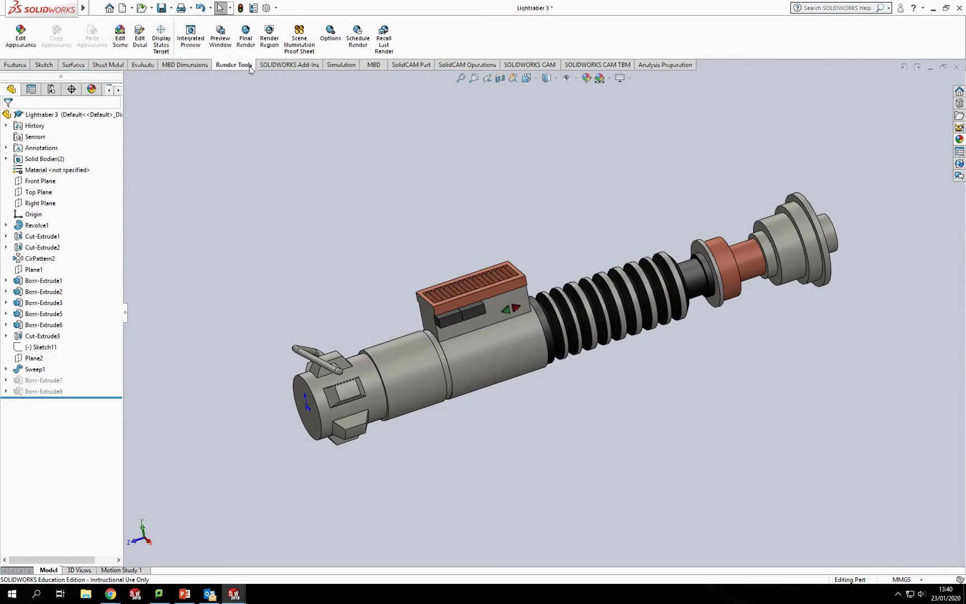
{"action": "left_click", "coordinate": [291, 66]}
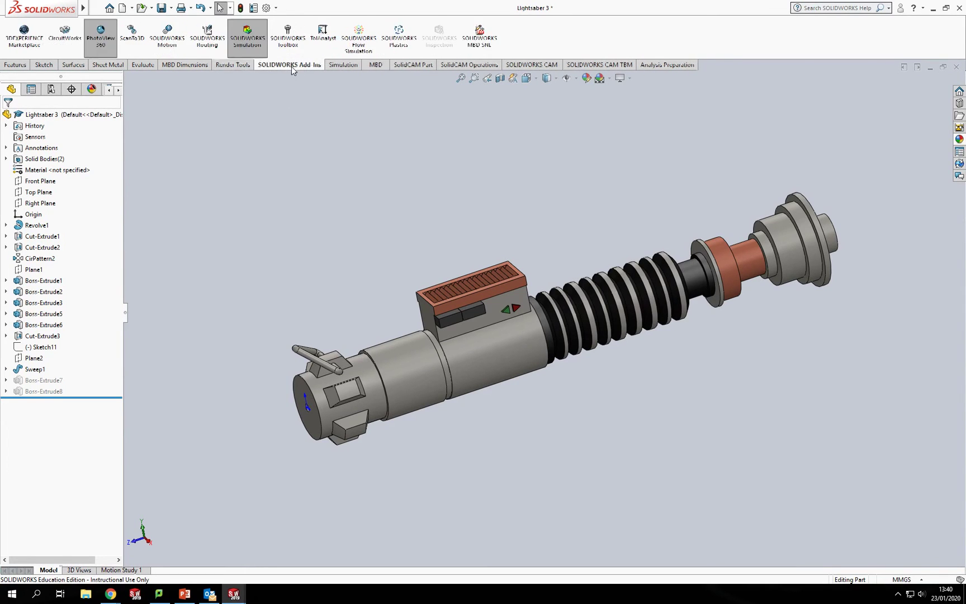
{"action": "left_click", "coordinate": [106, 37]}
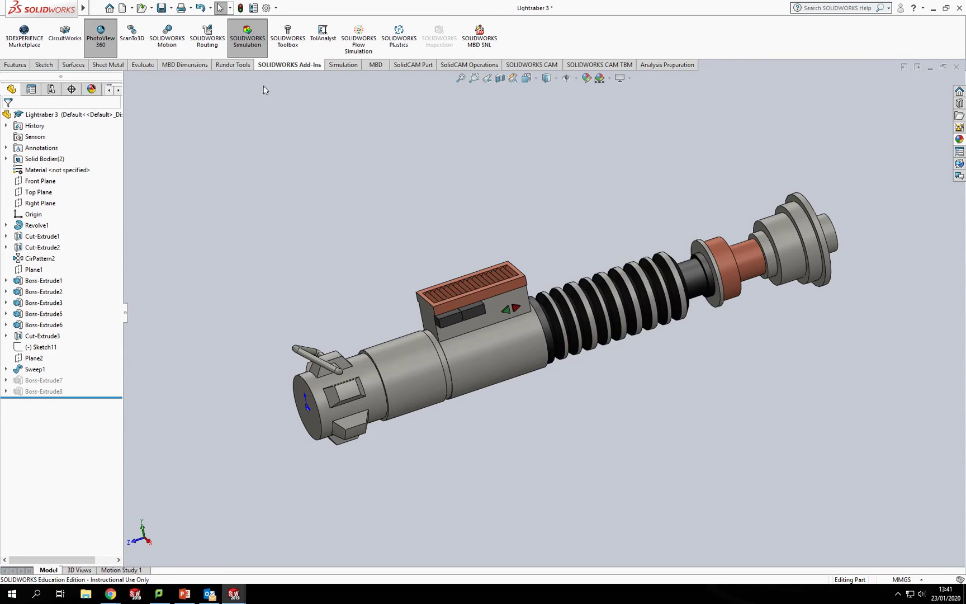
{"action": "left_click", "coordinate": [235, 65]}
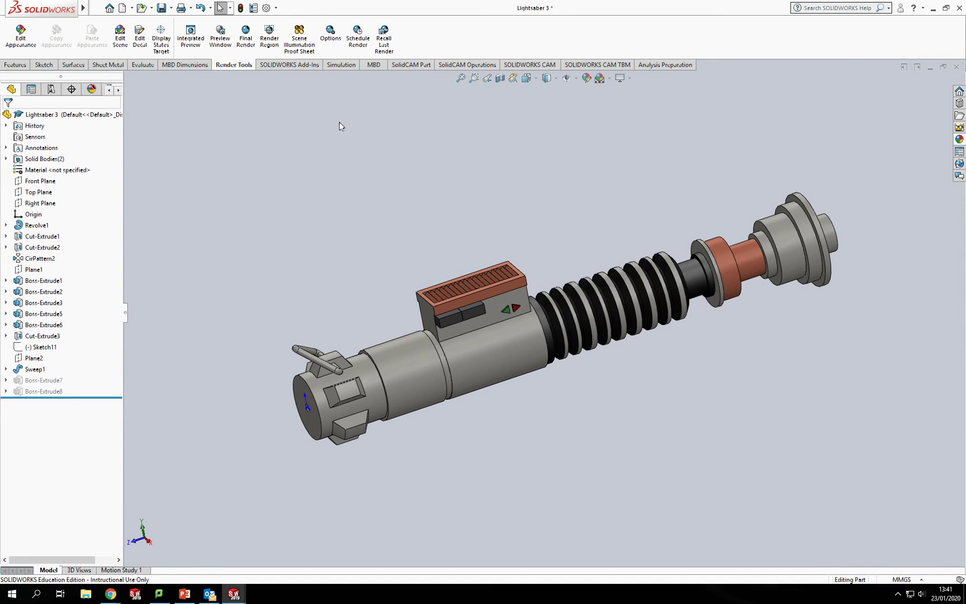
{"action": "left_click", "coordinate": [245, 42]}
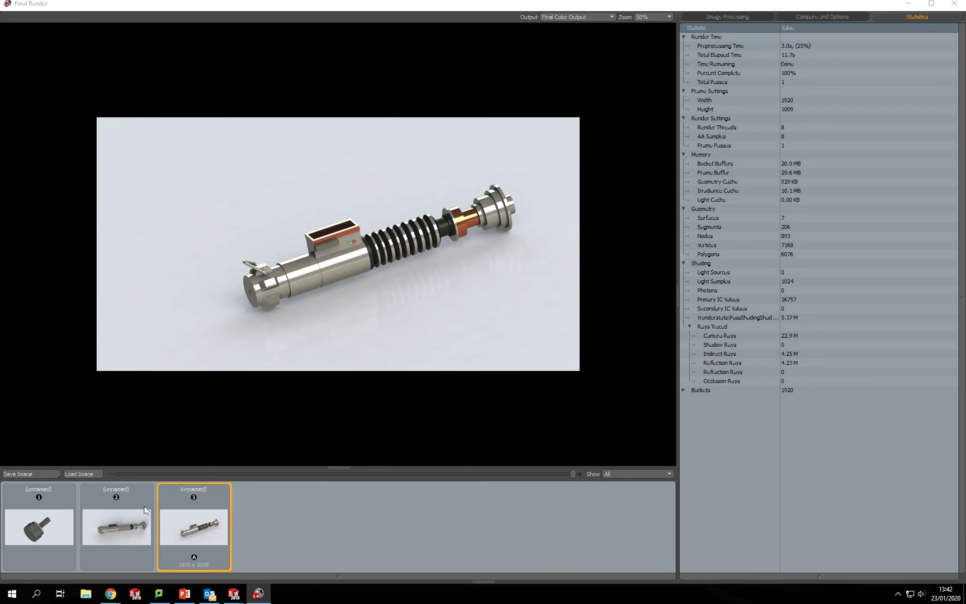
Delete the two older renders from the Final Render history, keeping only the newest lightsaber image
{"action": "mouse_move", "coordinate": [124, 517]}
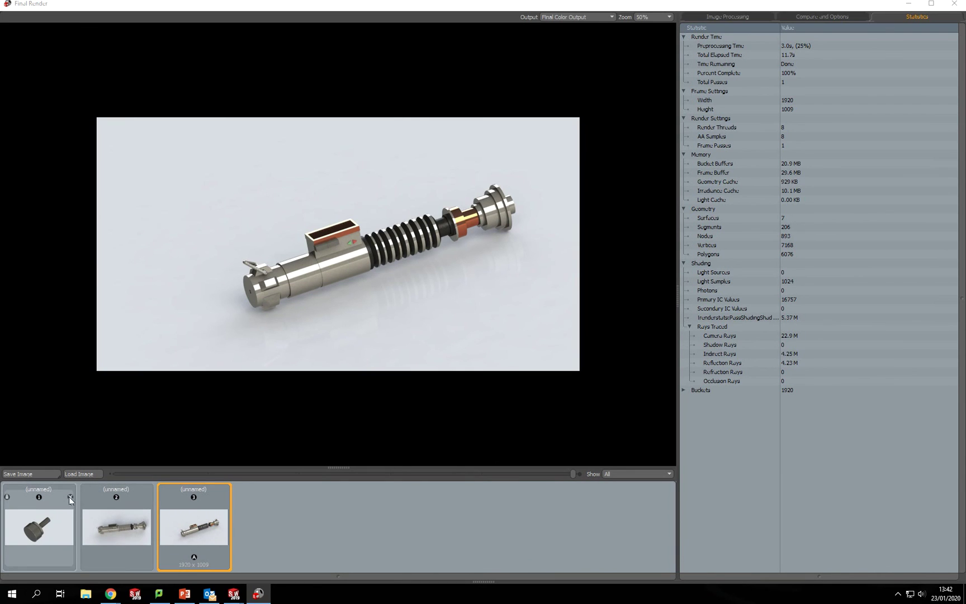
{"action": "mouse_move", "coordinate": [35, 503]}
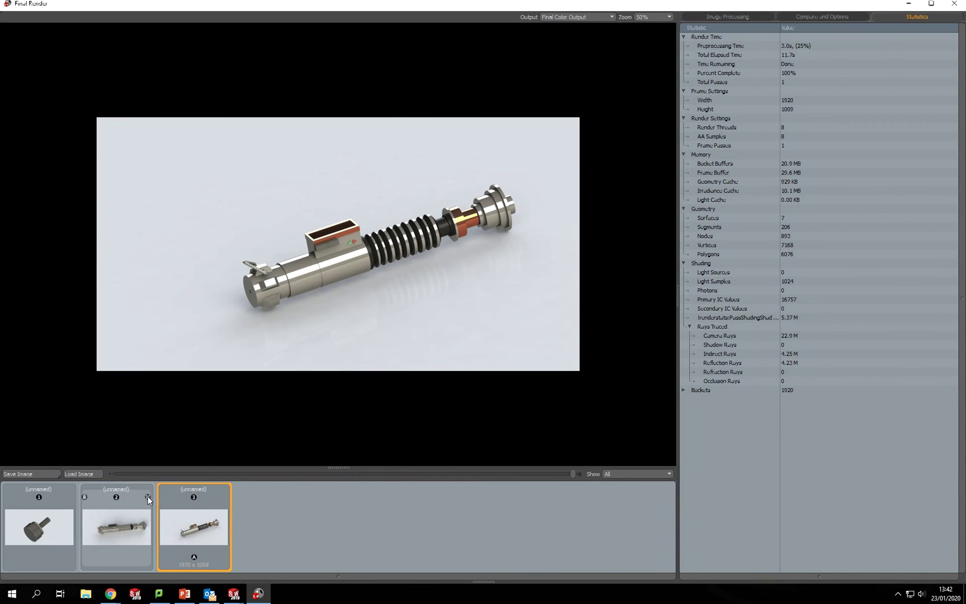
{"action": "left_click", "coordinate": [147, 496]}
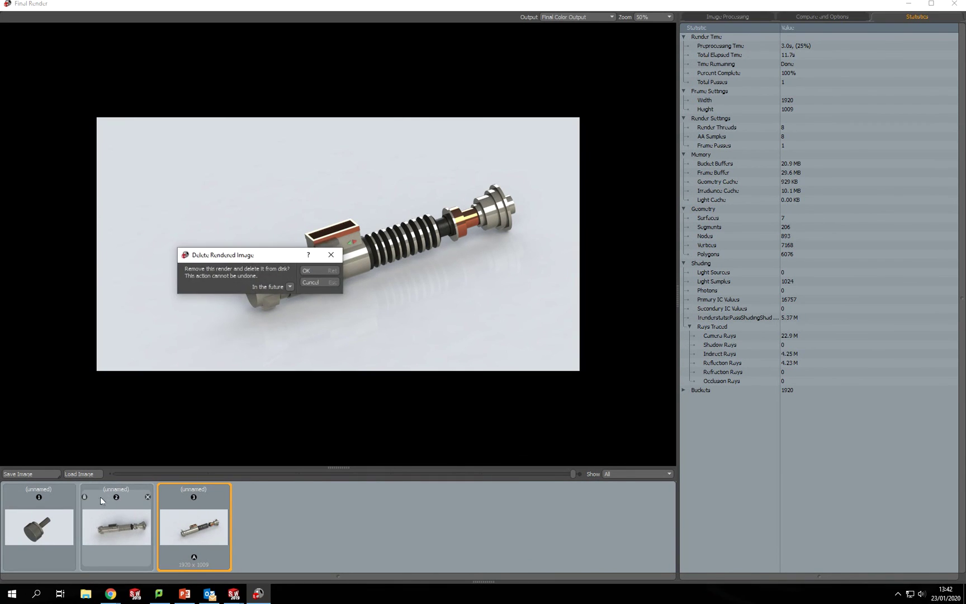
{"action": "left_click", "coordinate": [306, 270]}
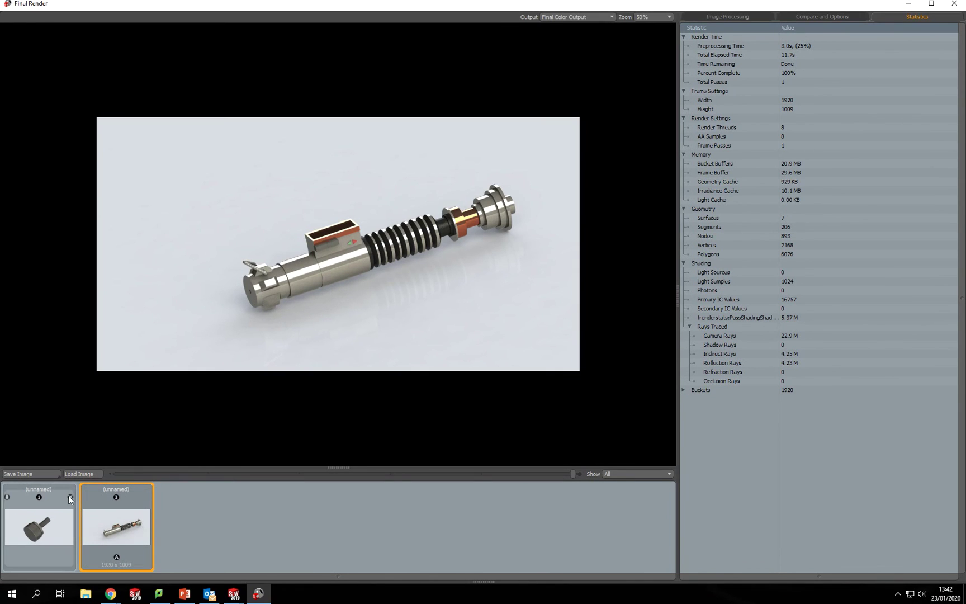
{"action": "left_click", "coordinate": [69, 497]}
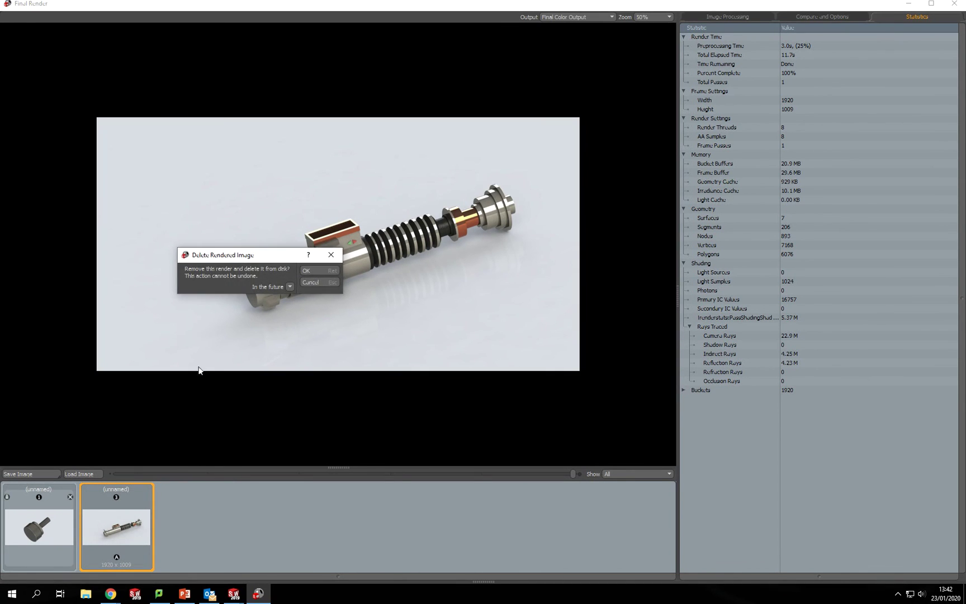
{"action": "left_click", "coordinate": [305, 272]}
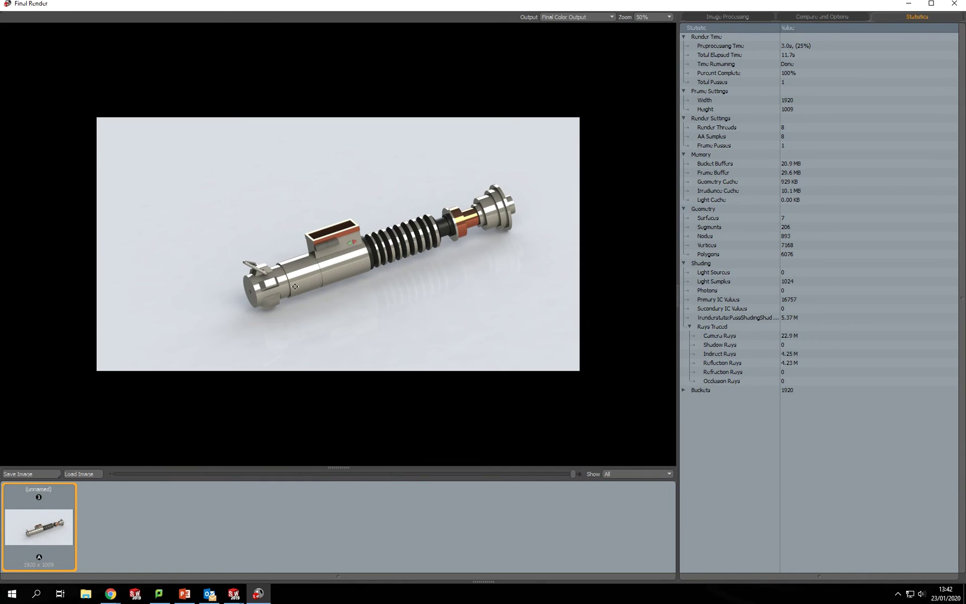